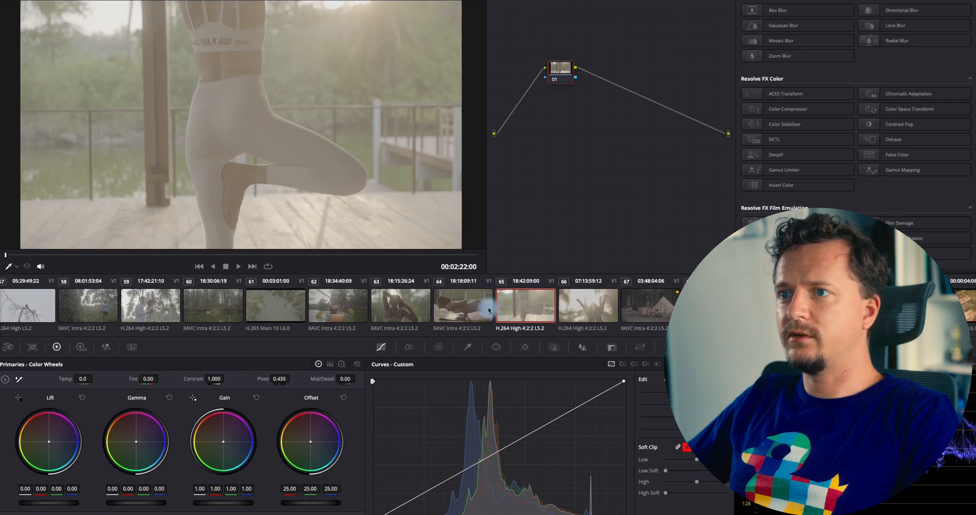
Select the push-up clip in the clip strip and play and scrub through it to preview the footage
click(489, 310)
click(412, 294)
click(456, 296)
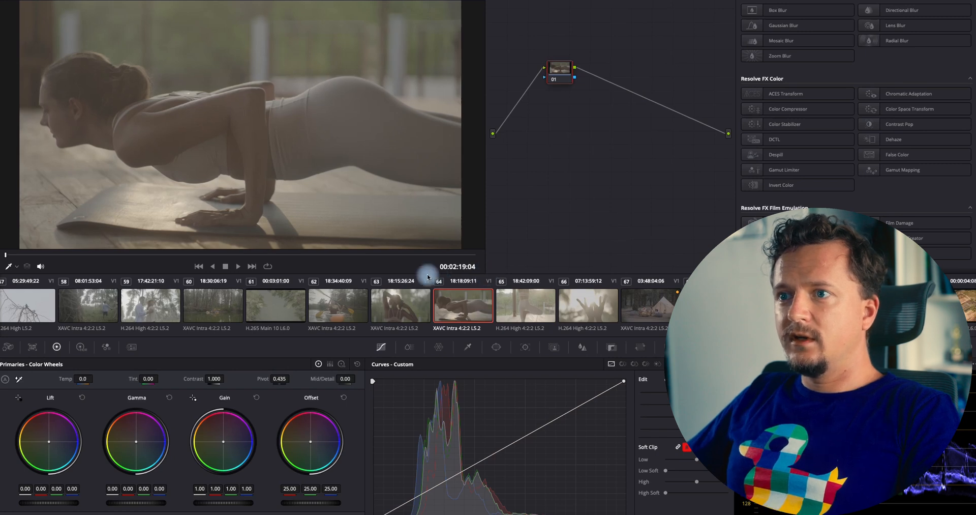
key(space)
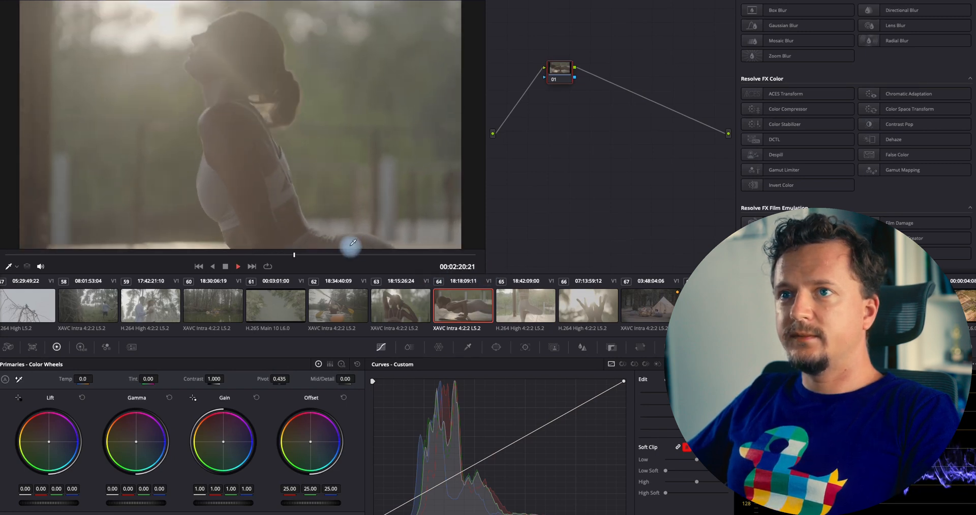
click(113, 255)
drag(113, 256, 79, 255)
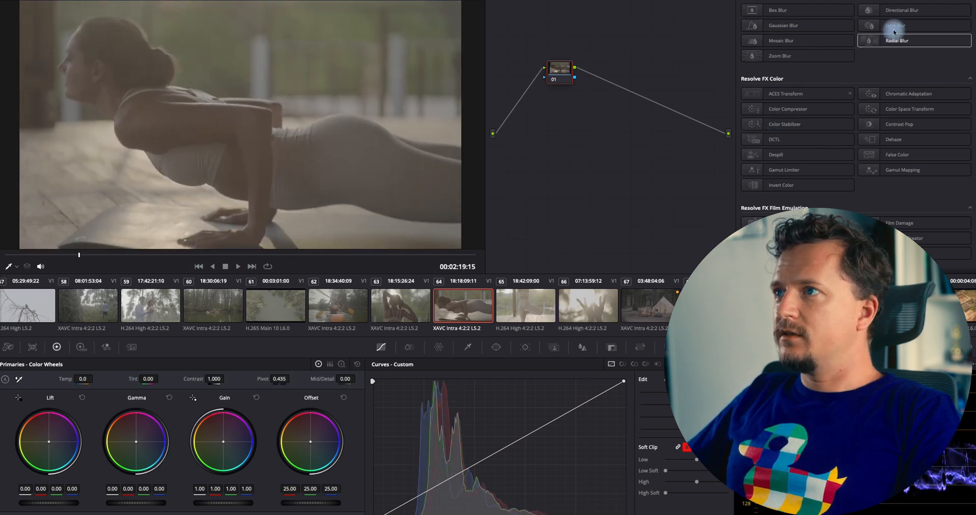
Apply Color Space Transform to the node with input color space Sony S-Gamut3.Cine and input gamma Sony S-Log3
click(957, 1)
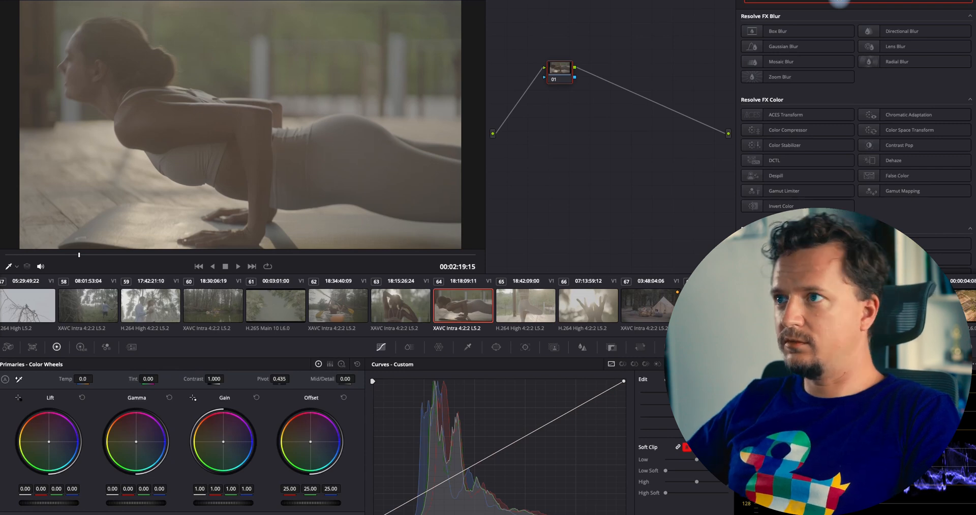
text(colo)
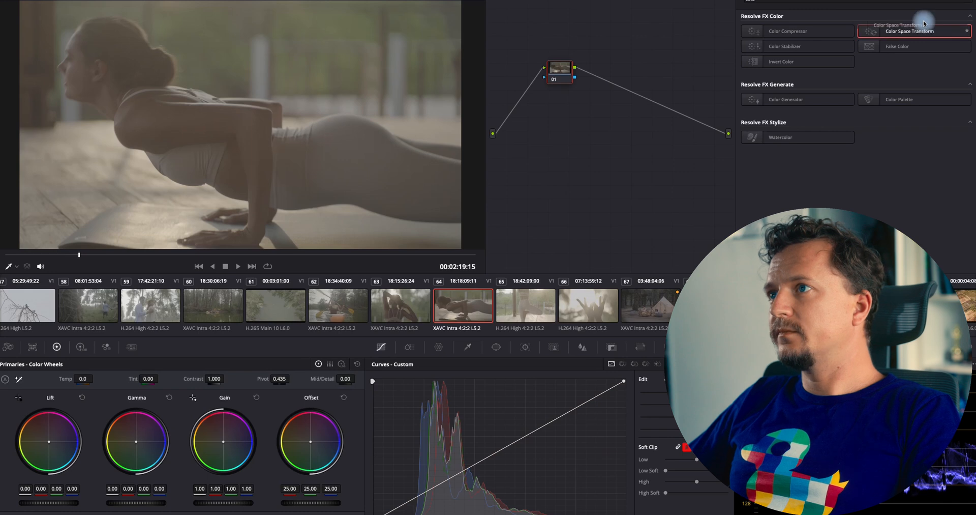
drag(605, 46, 575, 74)
click(809, 41)
click(705, 106)
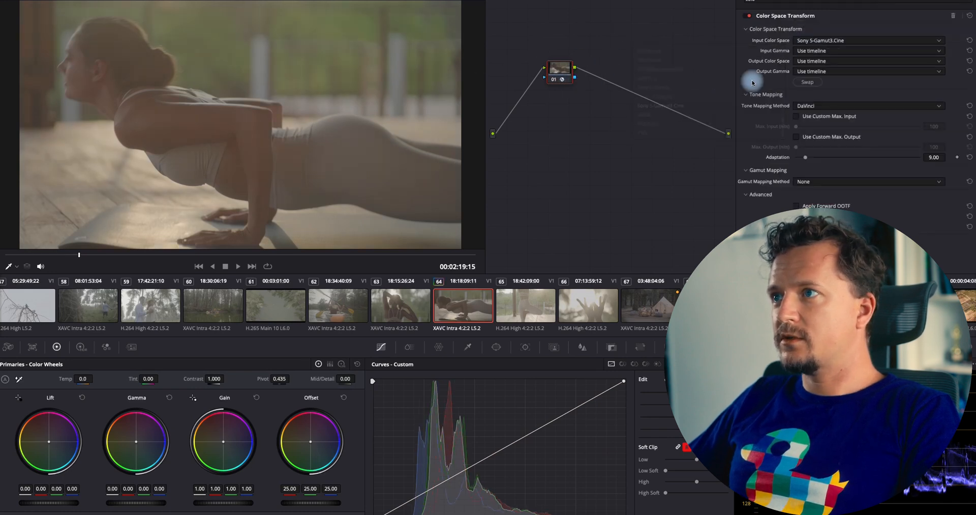
click(829, 50)
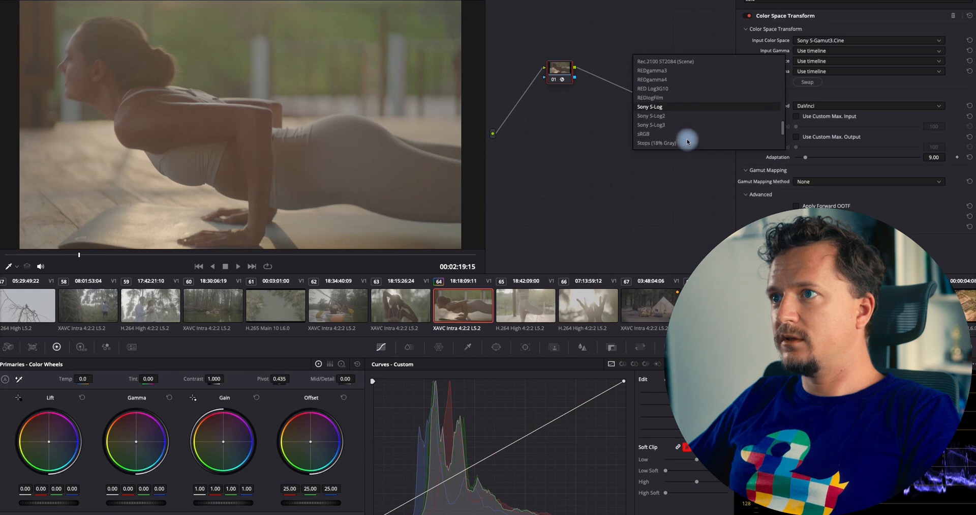
click(681, 124)
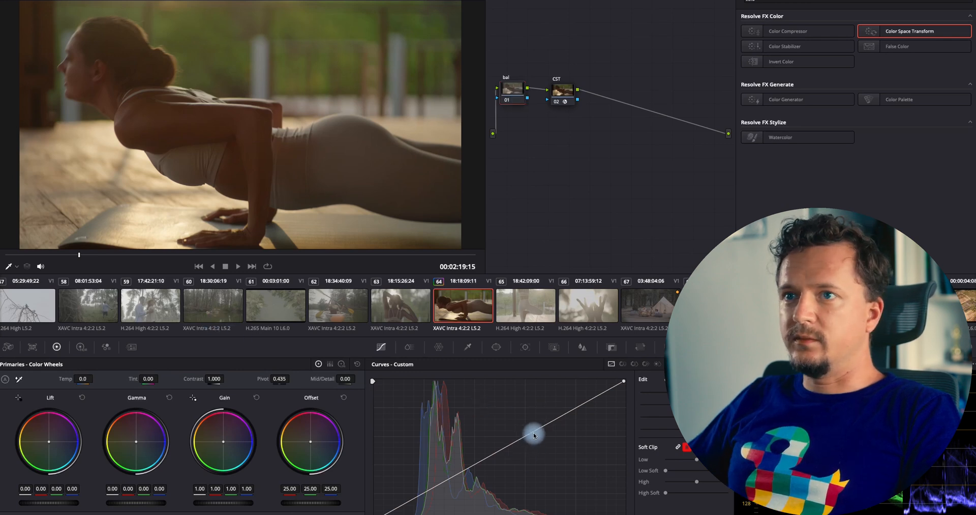
Add a point to the custom curve on the bal node
drag(534, 435, 535, 436)
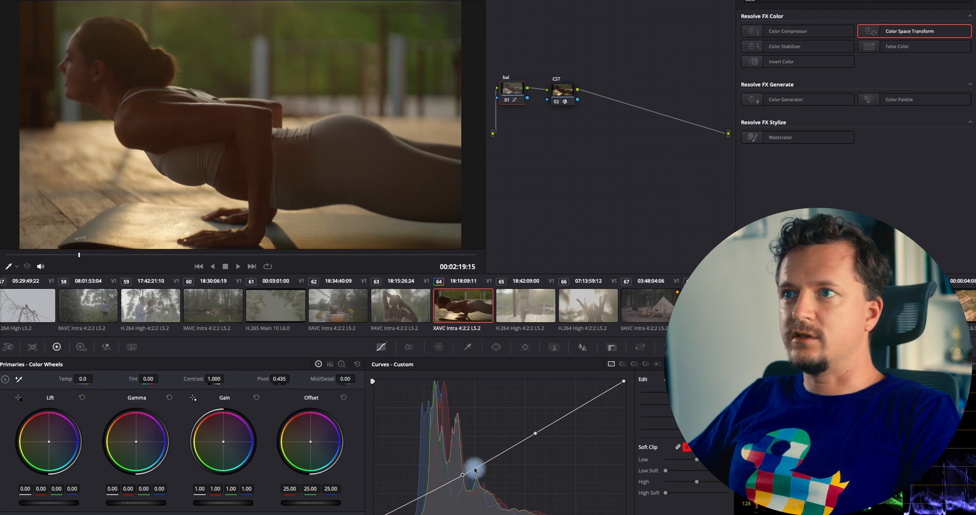
Add a serial node after the CST node
click(562, 92)
key(alt+s)
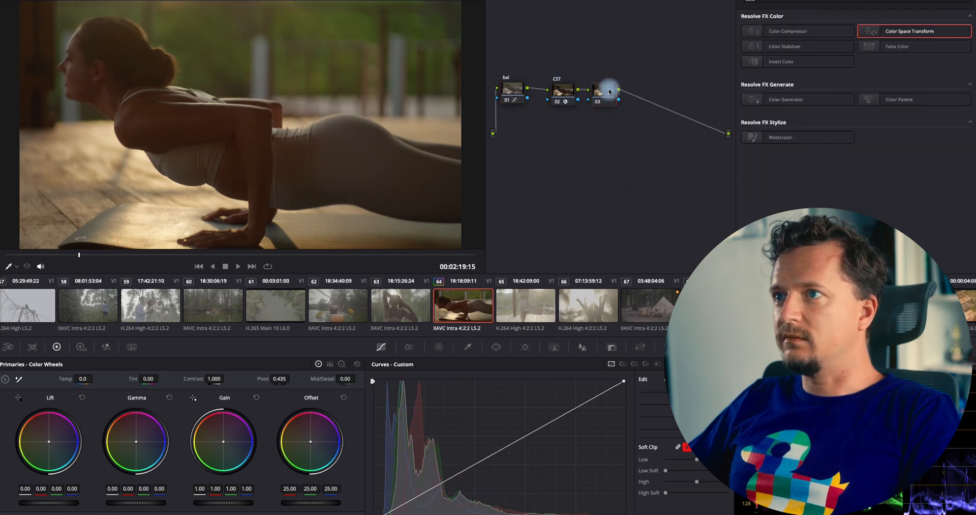
Search the effects library for Dehancer and apply Dehancer Pro to the new third node
drag(205, 262, 330, 261)
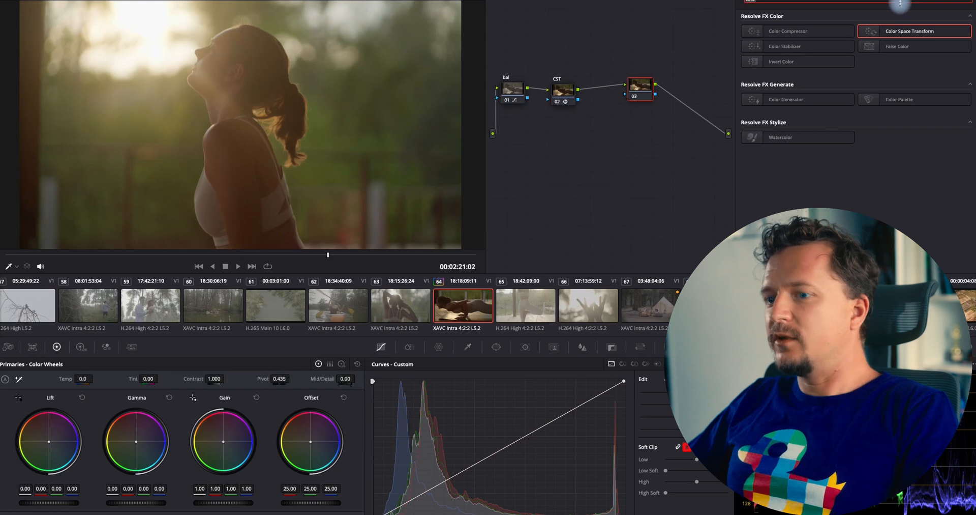
text(dej)
key(BackSpace)
text(h)
drag(802, 66, 646, 82)
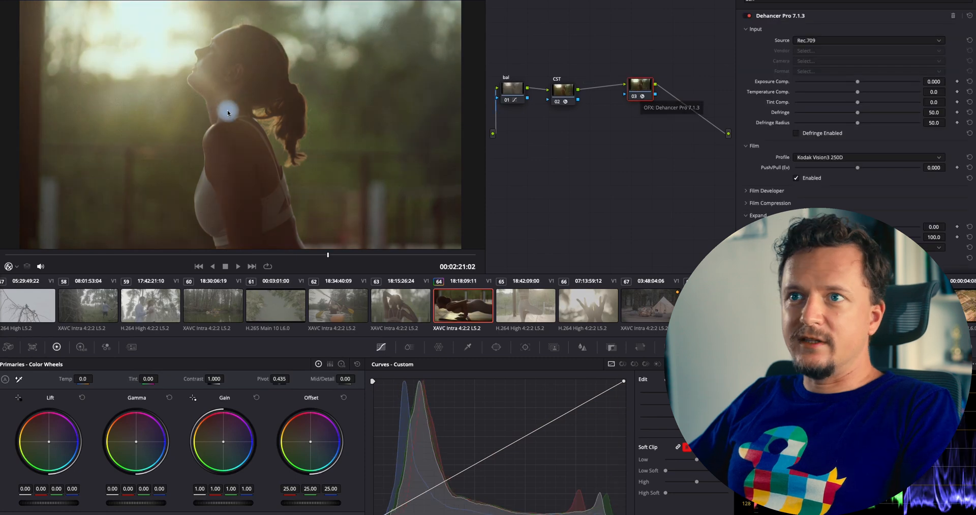
Inspect the CST and Dehancer node settings, collapsing Dehancer's Input section
click(879, 40)
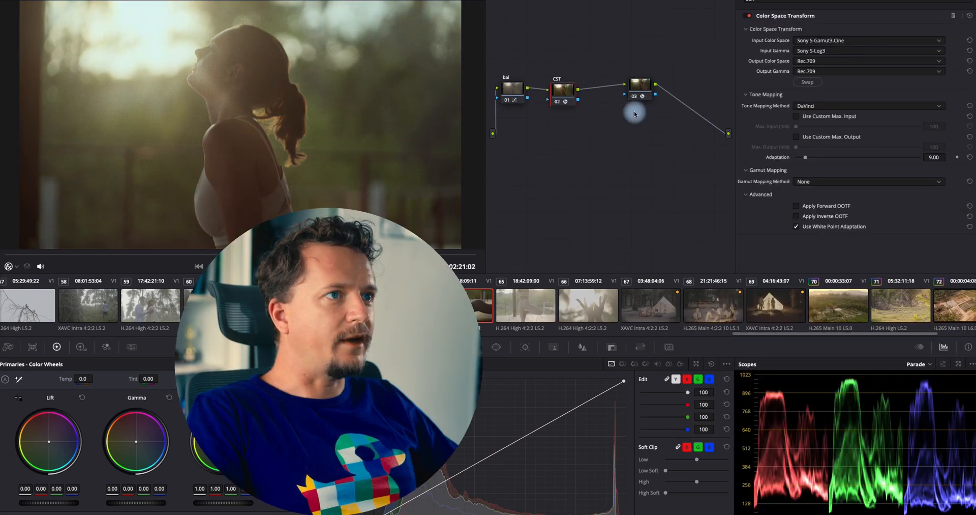
click(639, 87)
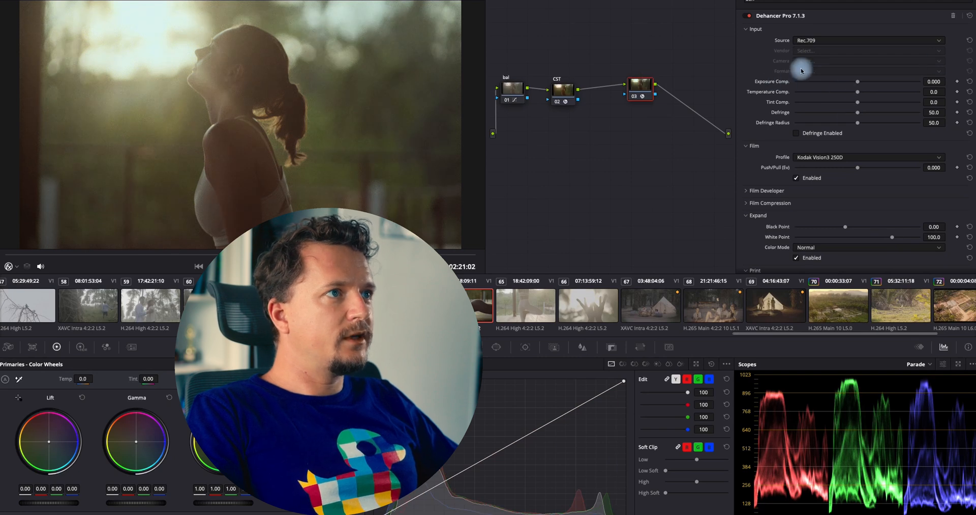
click(752, 30)
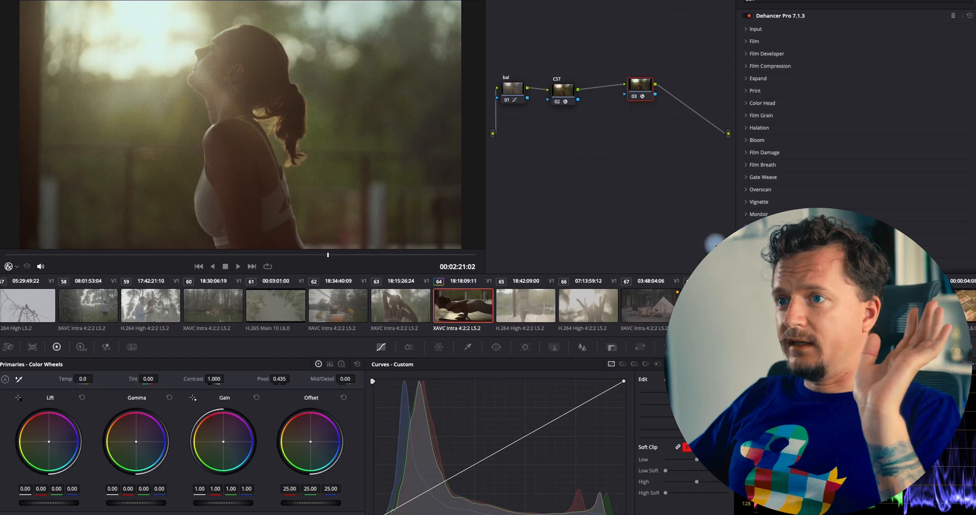
Switch the clip's grade to the Film Look local version
scroll(467, 298, right, 1)
right_click(462, 296)
click(446, 335)
right_click(476, 300)
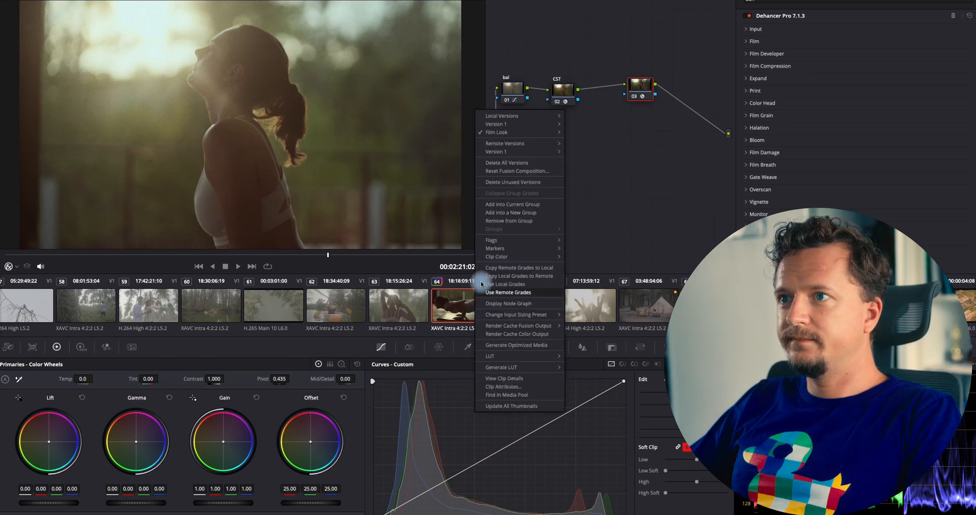
click(483, 284)
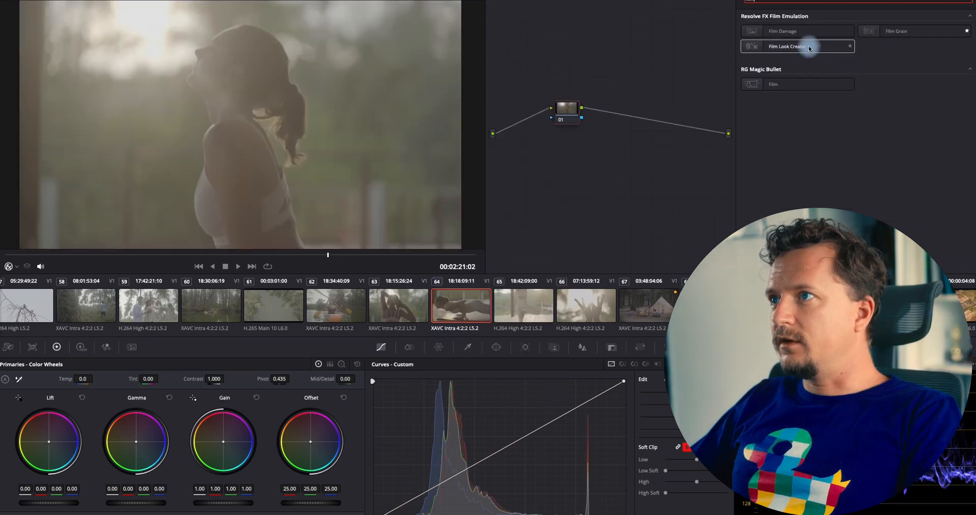
Apply Film Look Creator to the node and override its input color space to Sony S-Gamut3.Cine and gamma to Sony S-Log3
drag(814, 48, 568, 110)
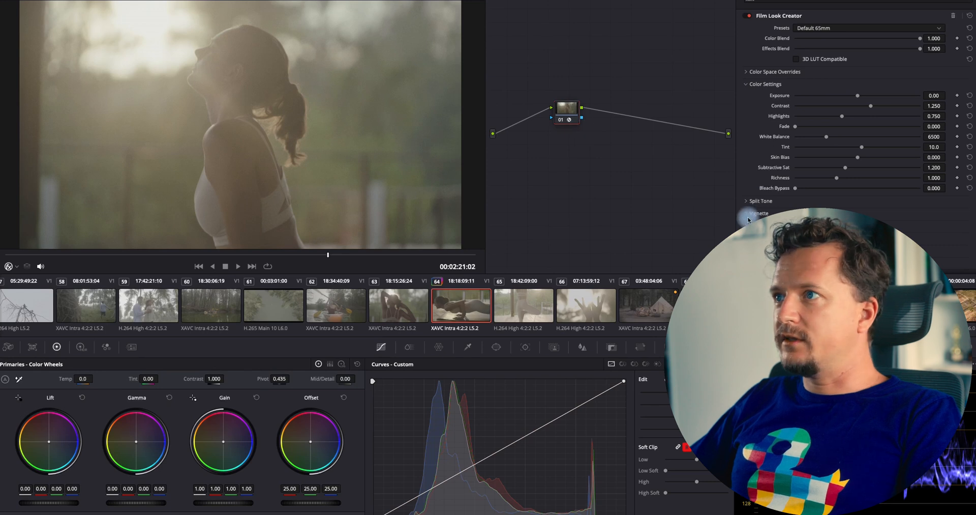
click(783, 76)
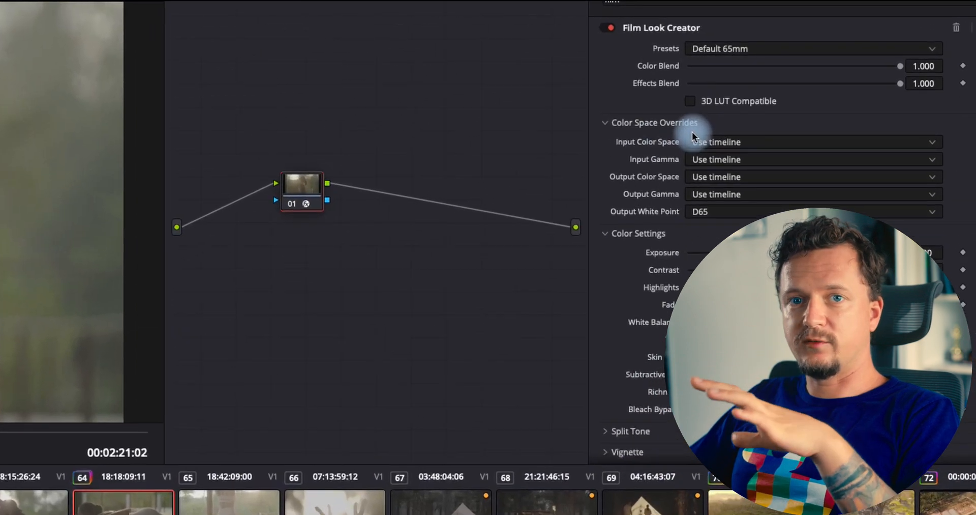
click(770, 139)
scroll(565, 273, down, 10)
scroll(549, 285, down, 4)
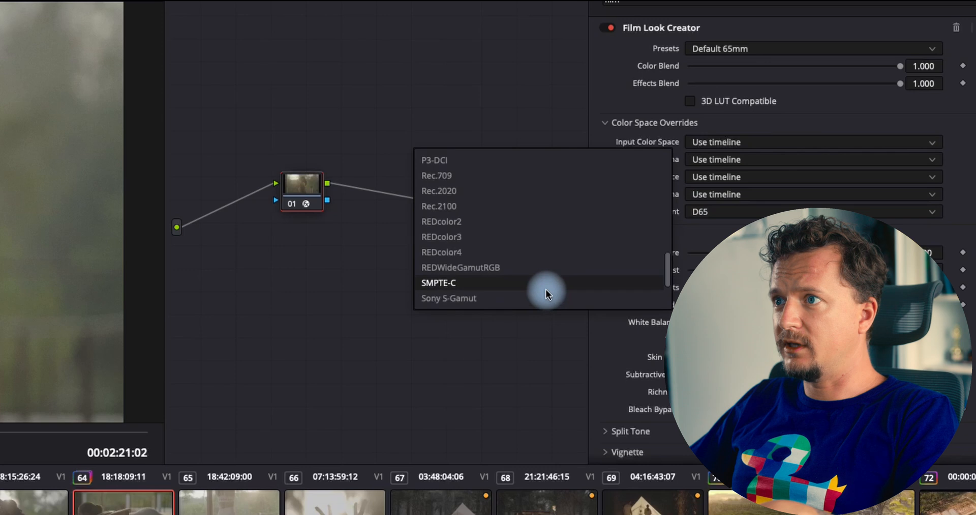
click(545, 255)
click(711, 159)
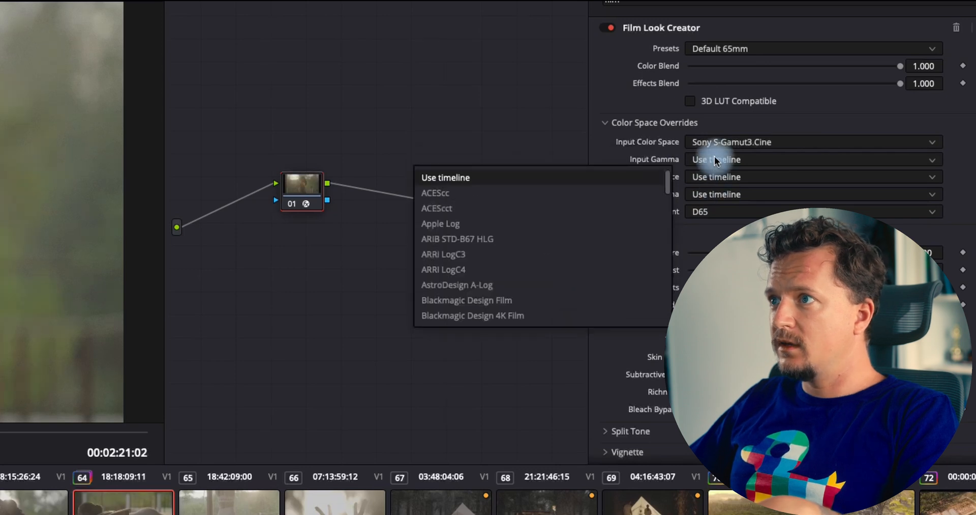
scroll(532, 258, down, 10)
scroll(523, 284, down, 3)
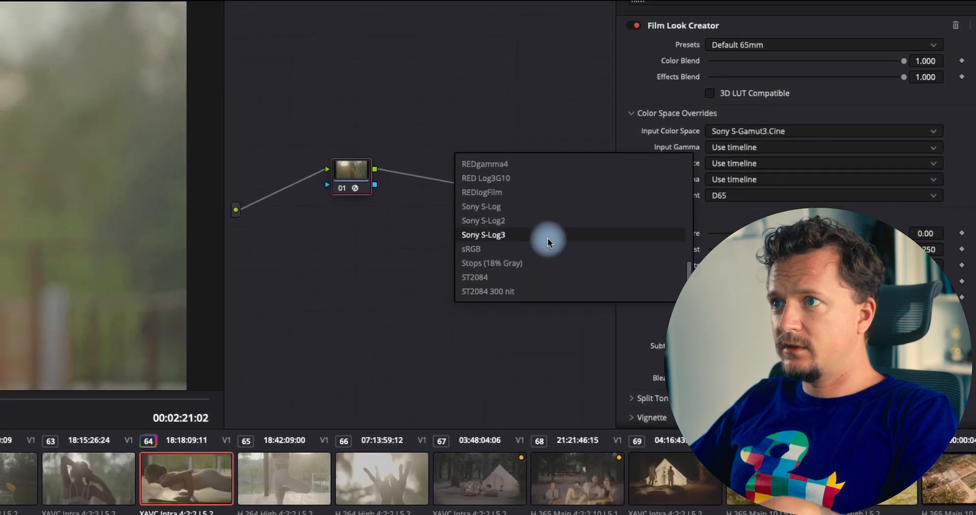
click(523, 253)
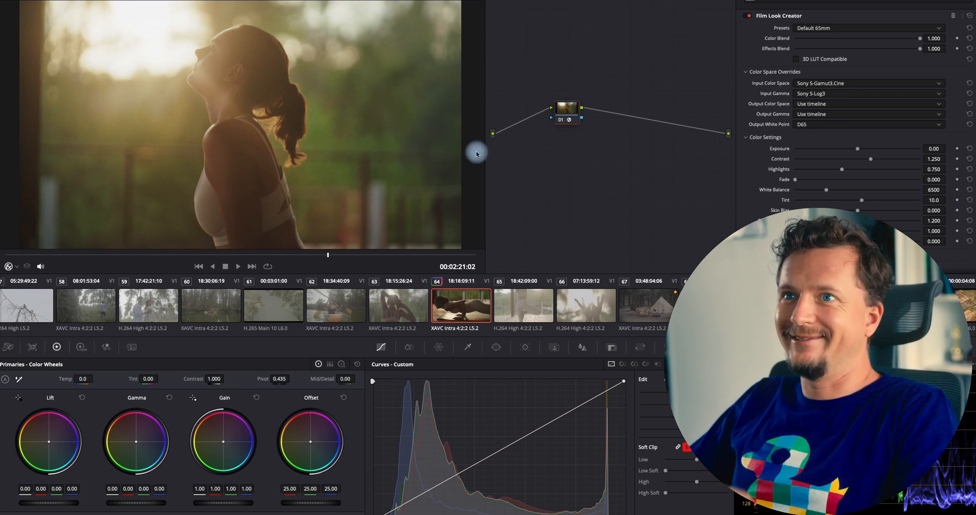
Play through the clip to review the look and change the Film Look Creator preset to Default 35mm
drag(256, 261, 93, 268)
key(space)
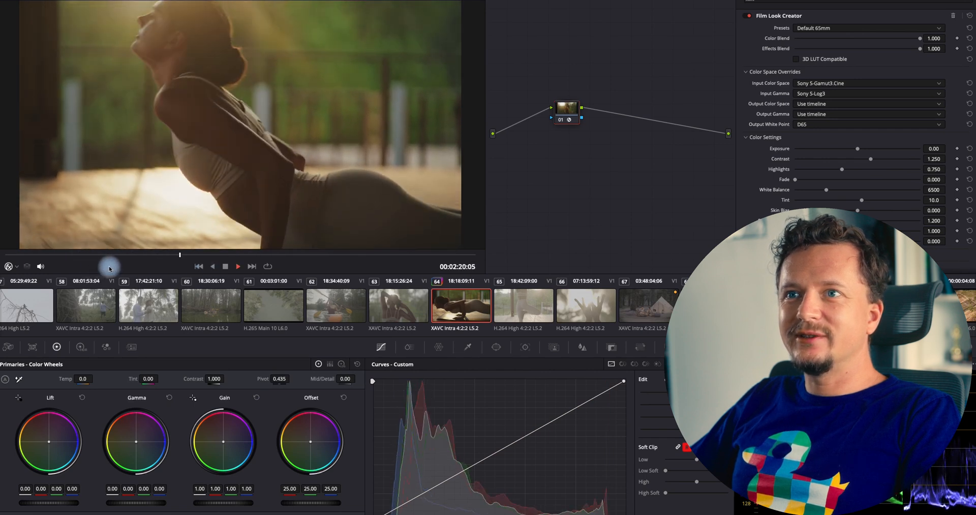
key(space)
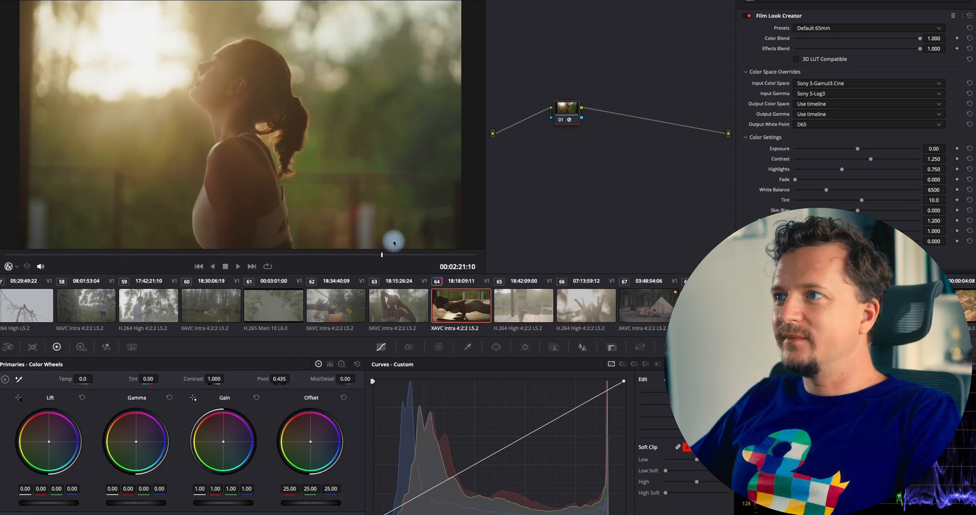
drag(354, 255, 213, 235)
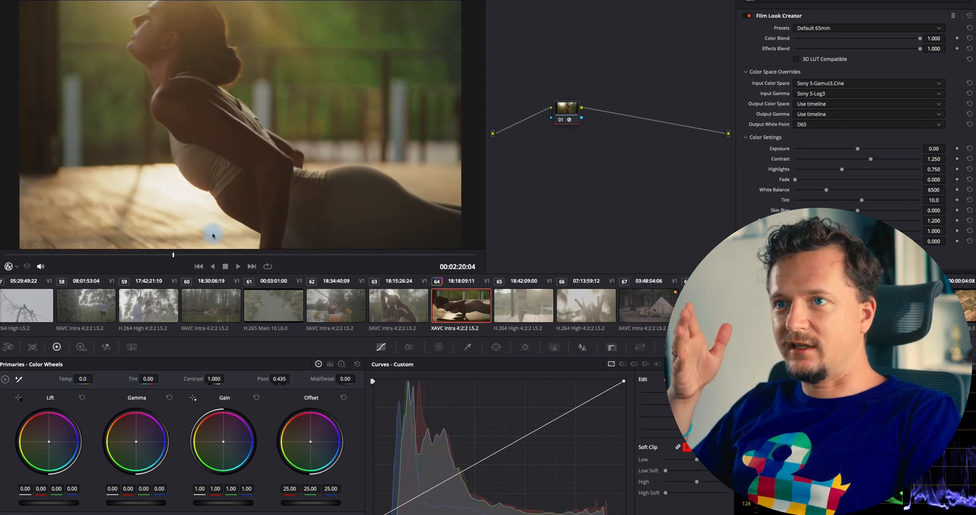
key(space)
key(space)
click(825, 29)
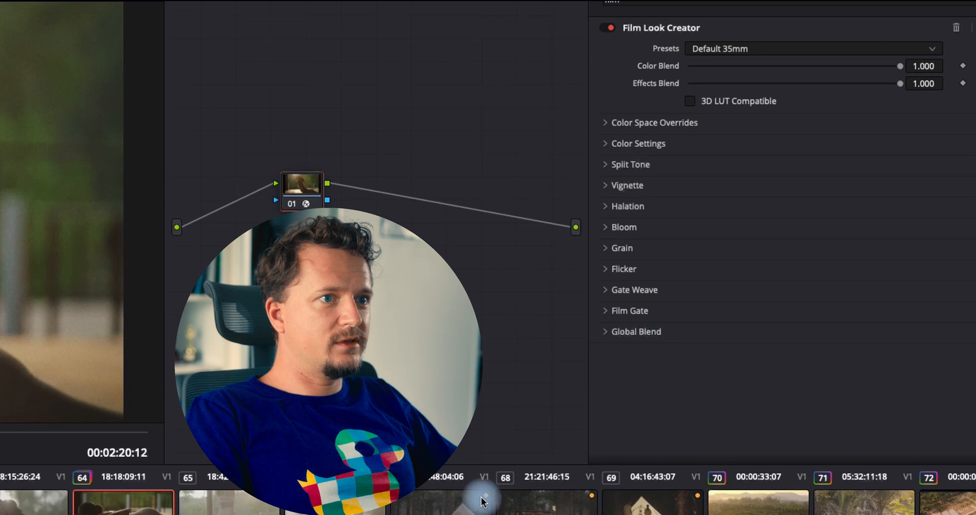
Switch the clip's grade to the DeHancer local version
right_click(143, 508)
mouse_move(241, 217)
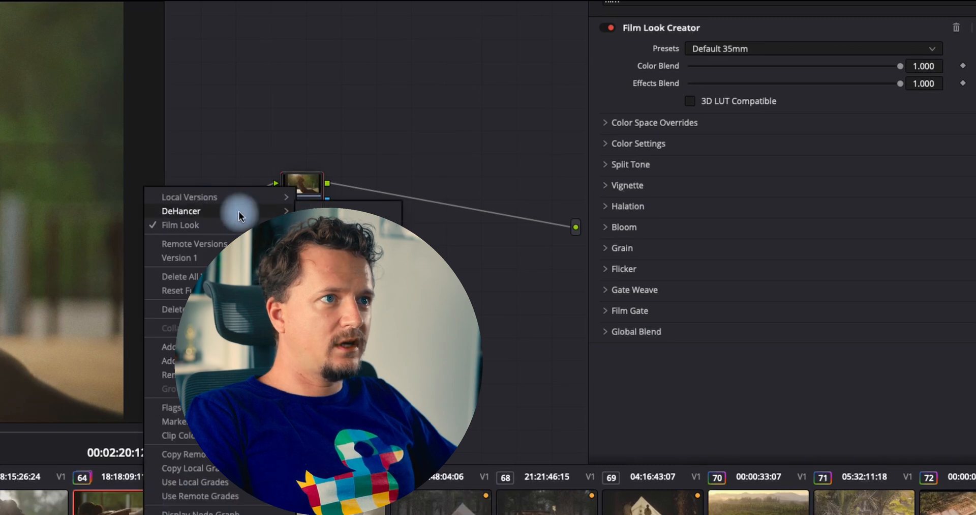
click(326, 211)
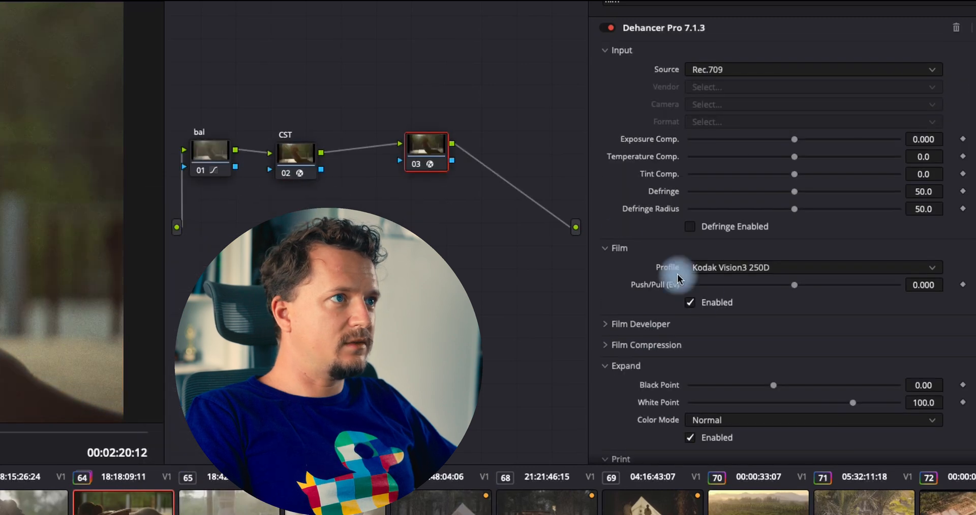
Collapse Dehancer's Input section and browse the list of film profiles
click(601, 50)
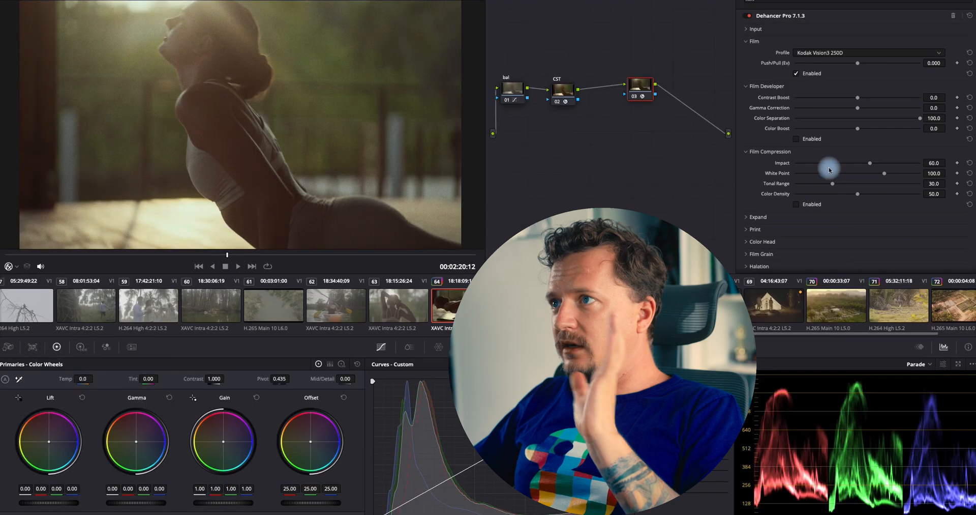
scroll(333, 179, down, 2)
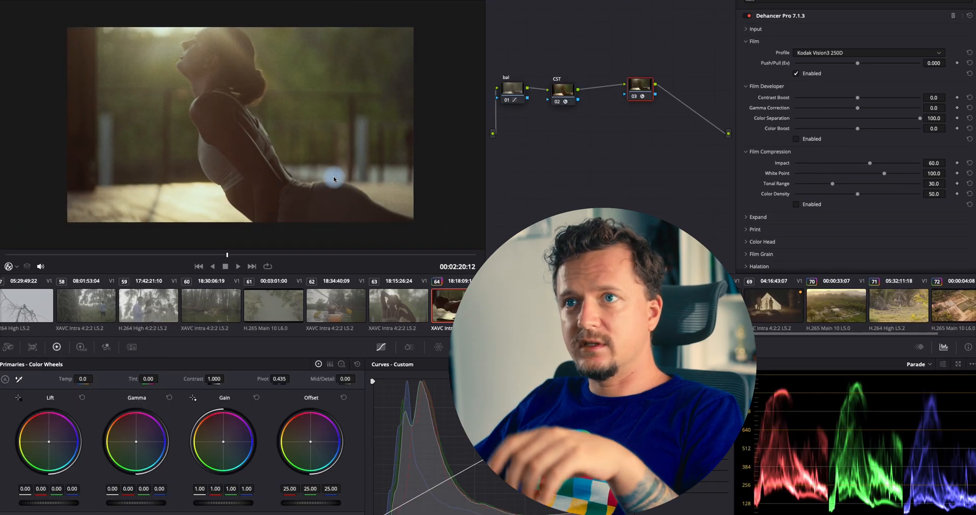
click(843, 54)
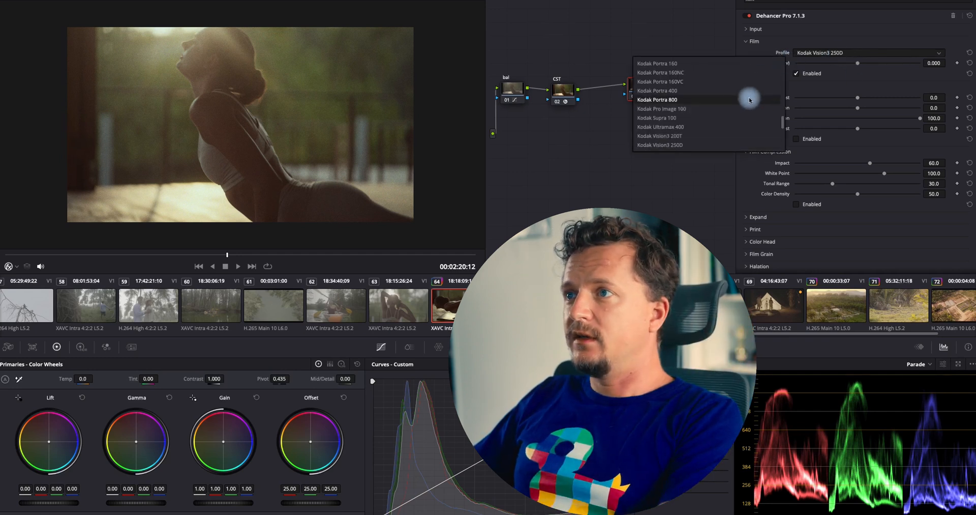
scroll(738, 103, up, 5)
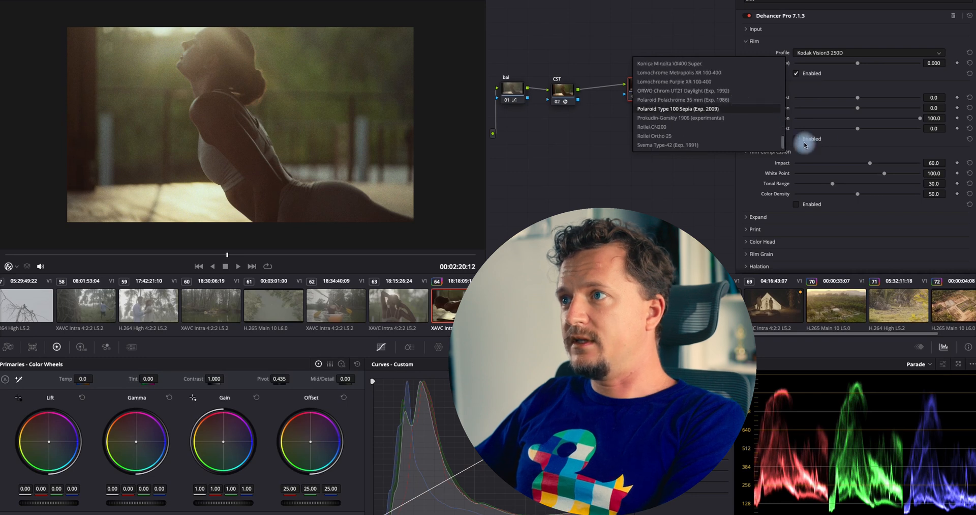
drag(781, 146, 783, 141)
drag(783, 110, 784, 93)
click(801, 46)
Try several Dehancer film profiles and settle on Kodak Pro Image 100
click(815, 53)
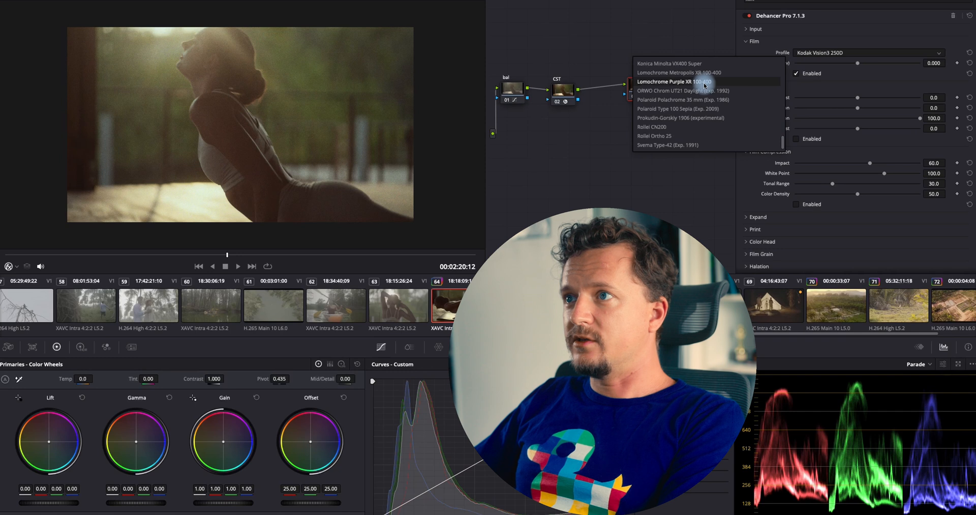
scroll(712, 107, down, 4)
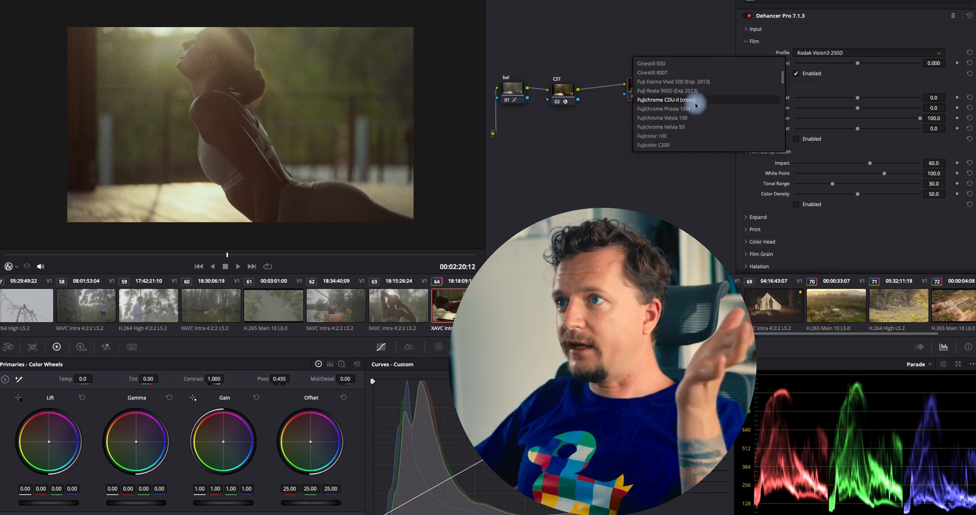
click(705, 135)
click(826, 51)
click(724, 99)
click(824, 52)
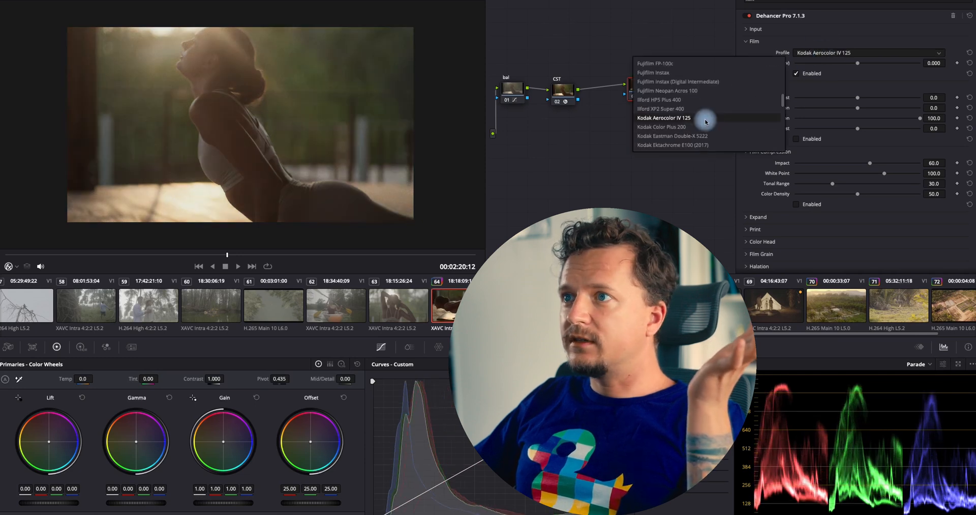
scroll(705, 122, down, 2)
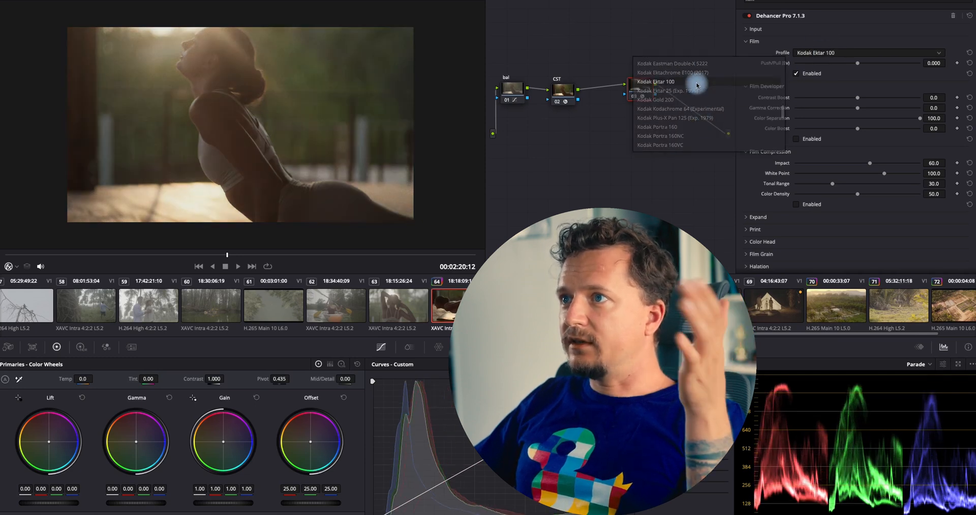
click(694, 81)
click(824, 53)
scroll(685, 121, down, 2)
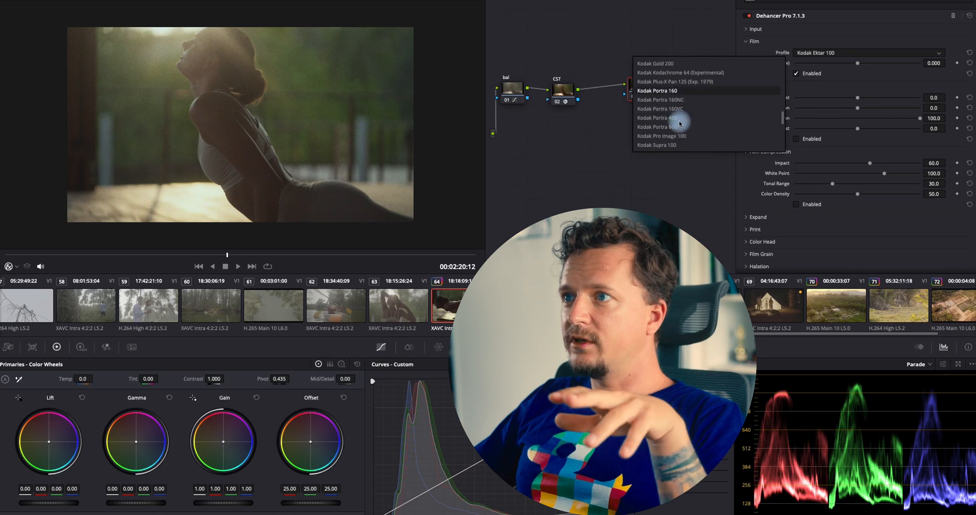
click(678, 120)
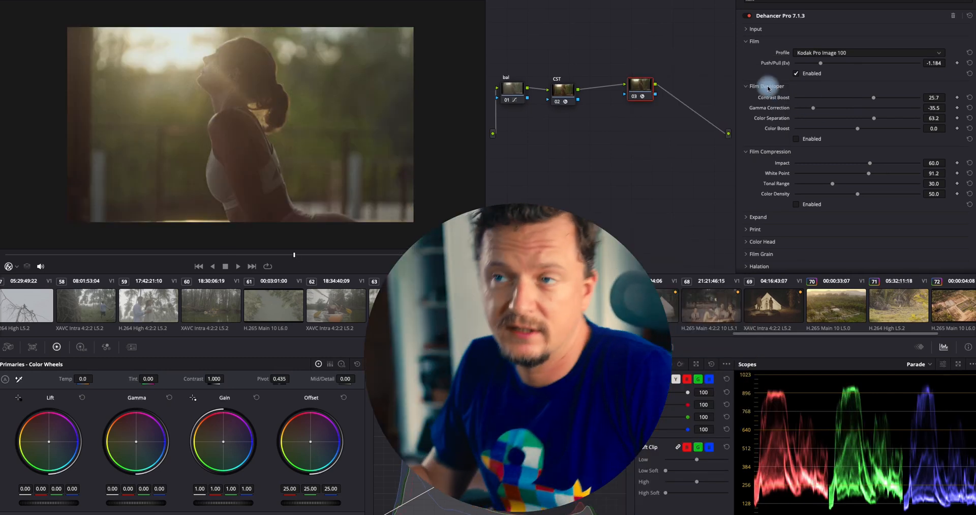
Enable the Film Developer section and raise Contrast Boost to about 34.2
click(811, 140)
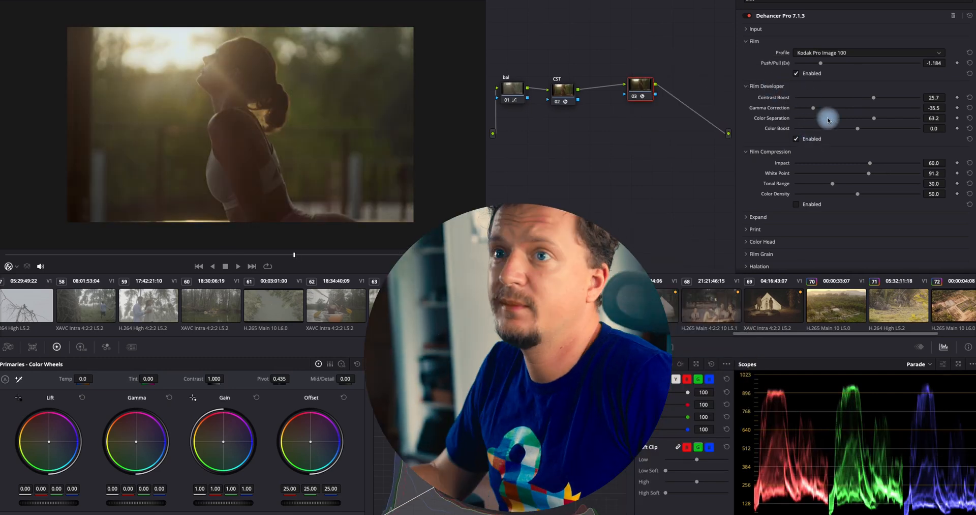
mouse_move(873, 97)
mouse_down()
mouse_move(869, 103)
mouse_move(883, 101)
mouse_up()
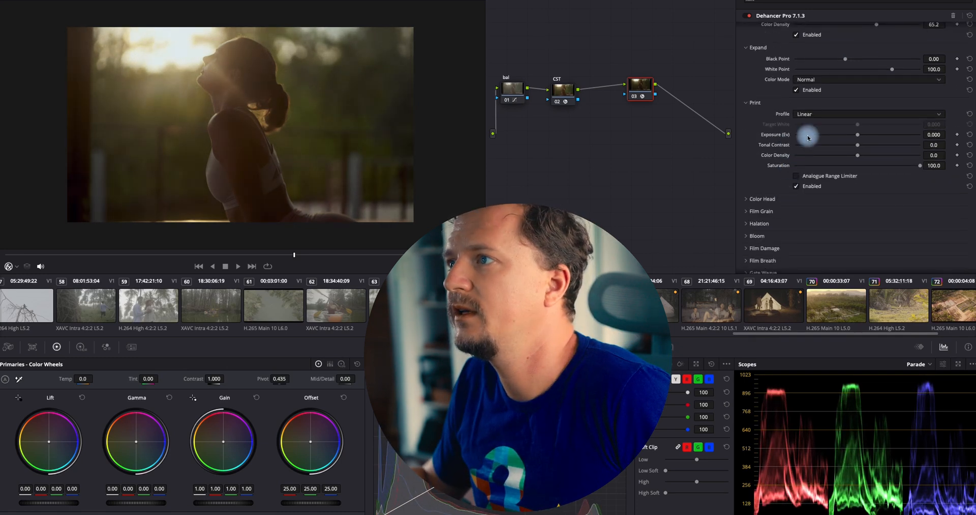
click(817, 115)
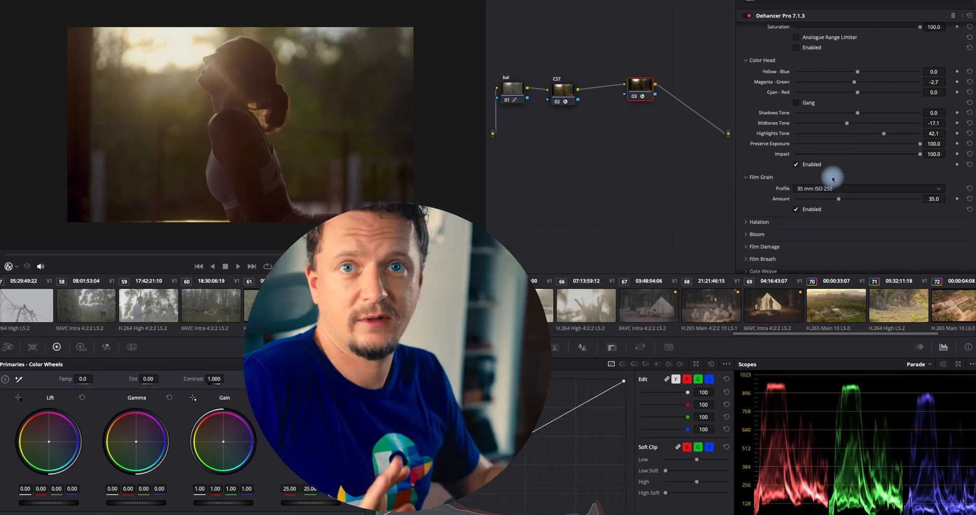
Set the Film Grain profile to 35 mm ISO 50, toggle the grain to compare, and lower its Amount to about 13
click(829, 188)
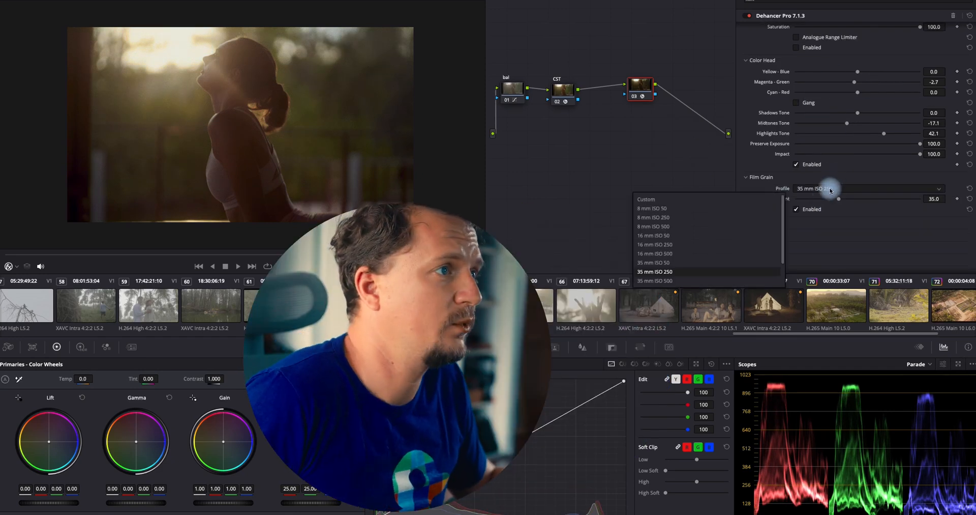
click(719, 271)
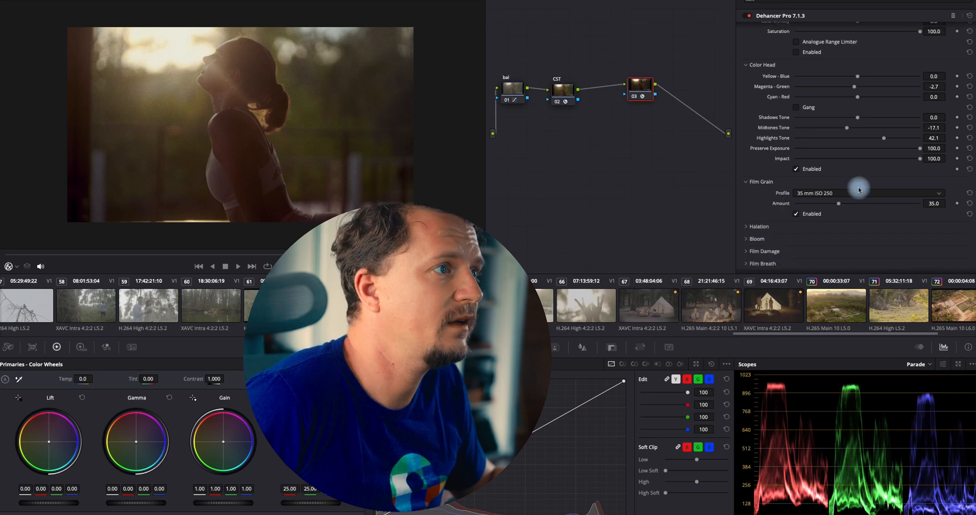
click(812, 218)
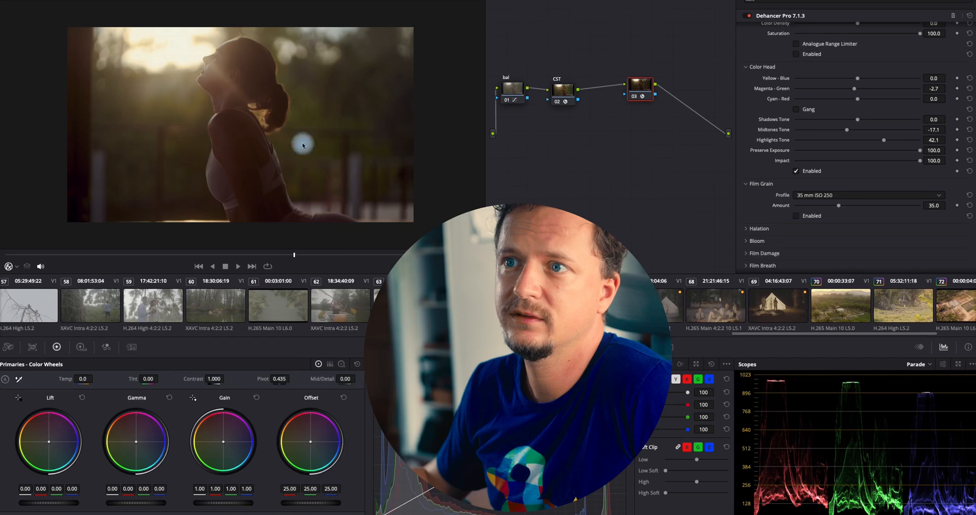
click(812, 216)
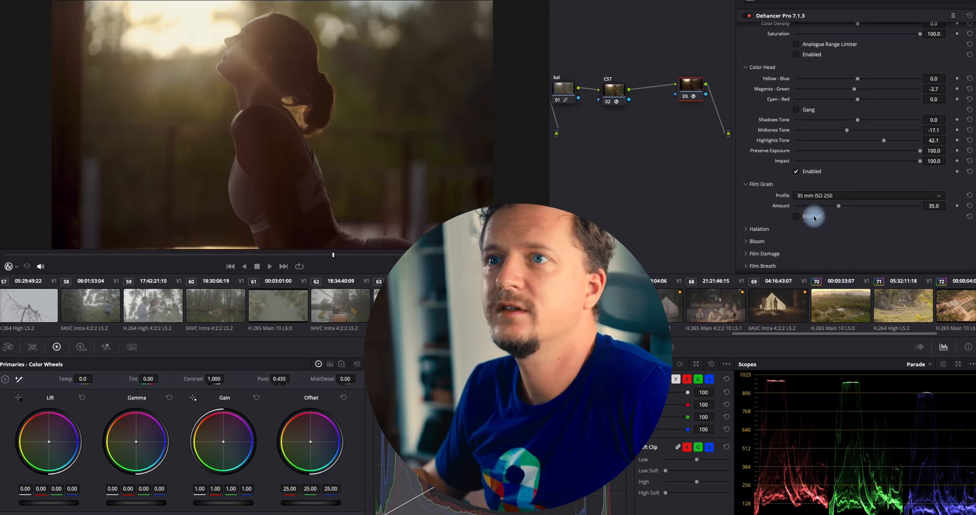
drag(838, 207, 818, 209)
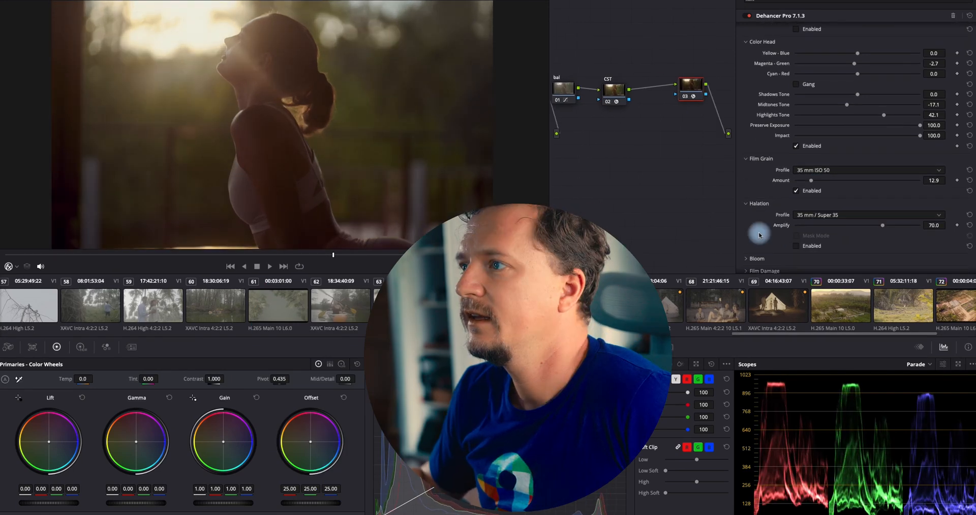
Open the Bloom section, scrub to an earlier frame, enable Bloom and raise its Amplify to 100
scroll(761, 230, down, 3)
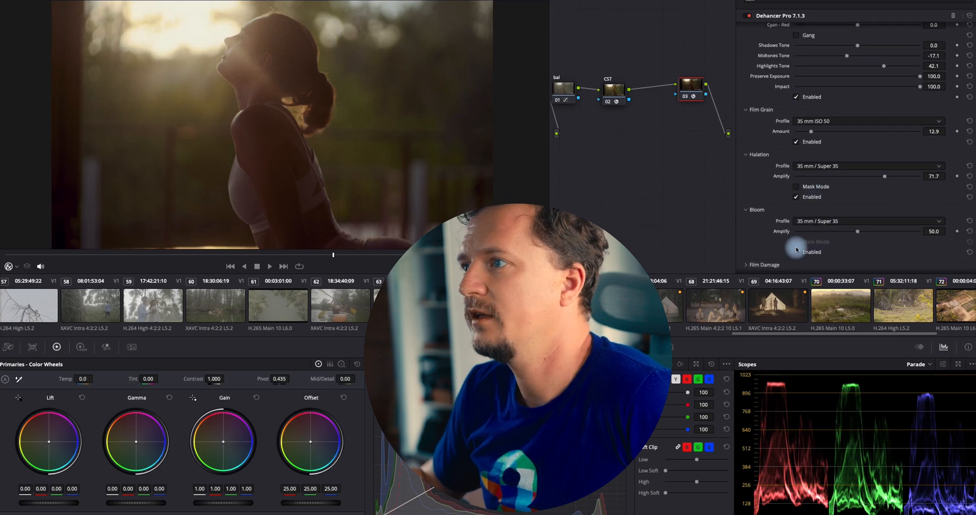
click(797, 251)
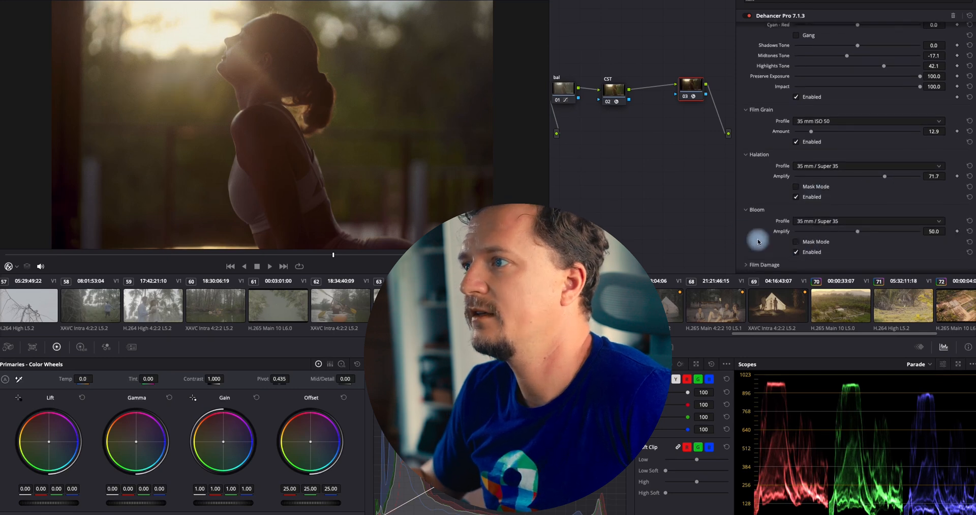
scroll(758, 241, down, 3)
scroll(759, 241, up, 1)
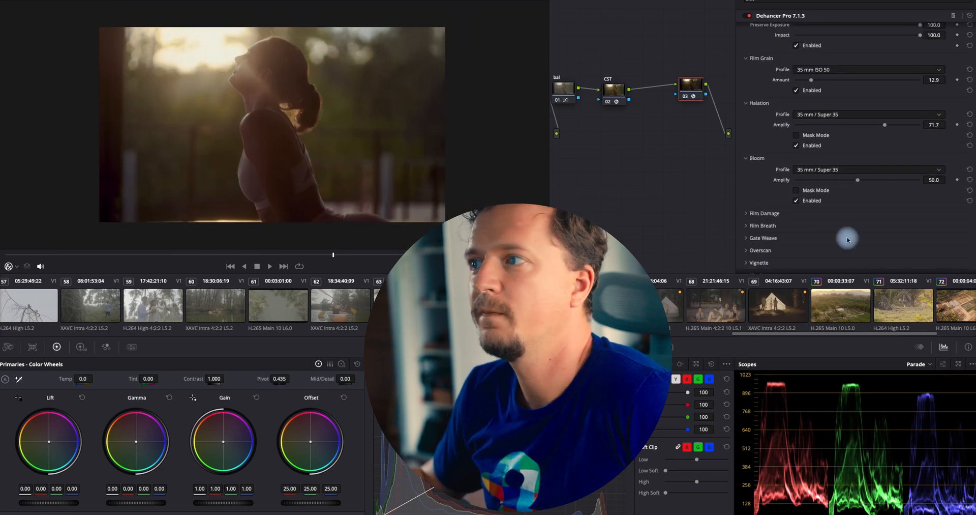
drag(175, 255, 120, 256)
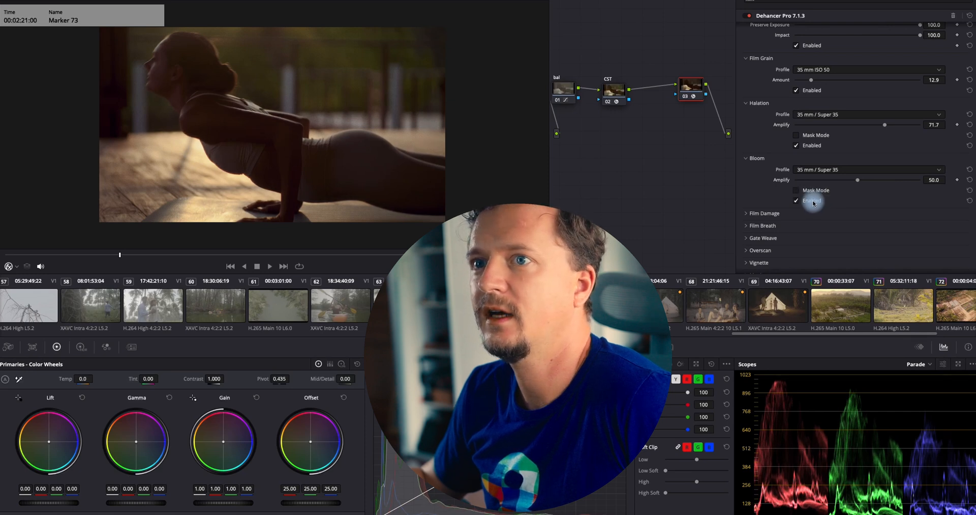
click(813, 201)
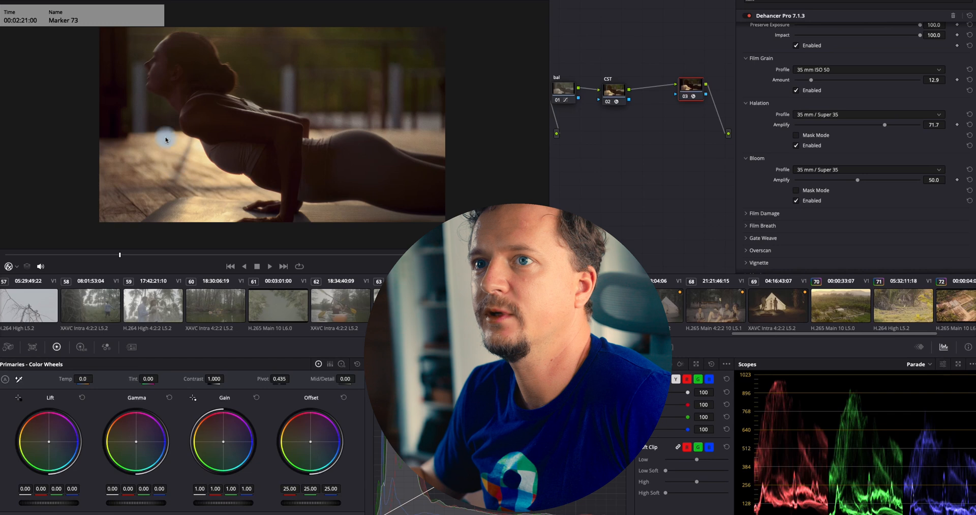
drag(861, 182, 944, 188)
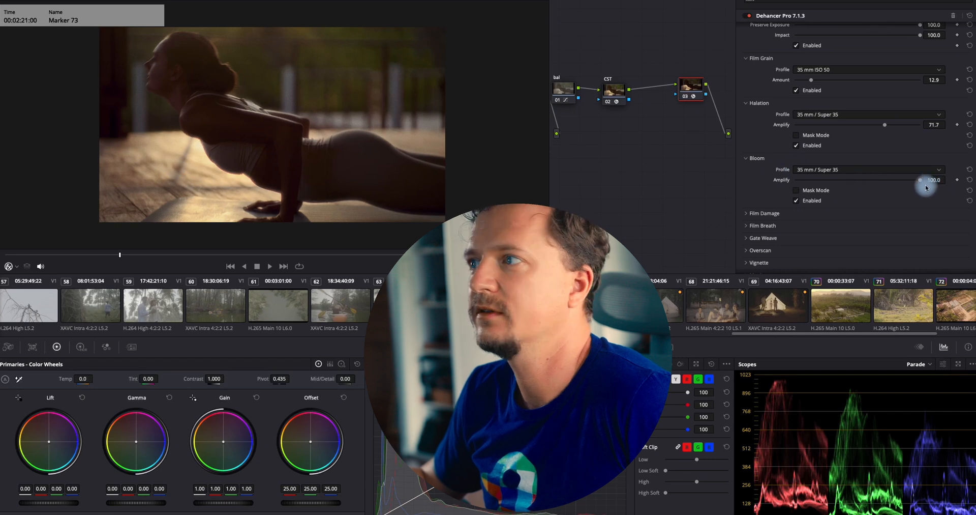
Toggle Bloom on and off repeatedly to compare, then turn on its Mask Mode
click(818, 204)
click(818, 204)
click(818, 204)
click(818, 204)
click(817, 204)
click(818, 192)
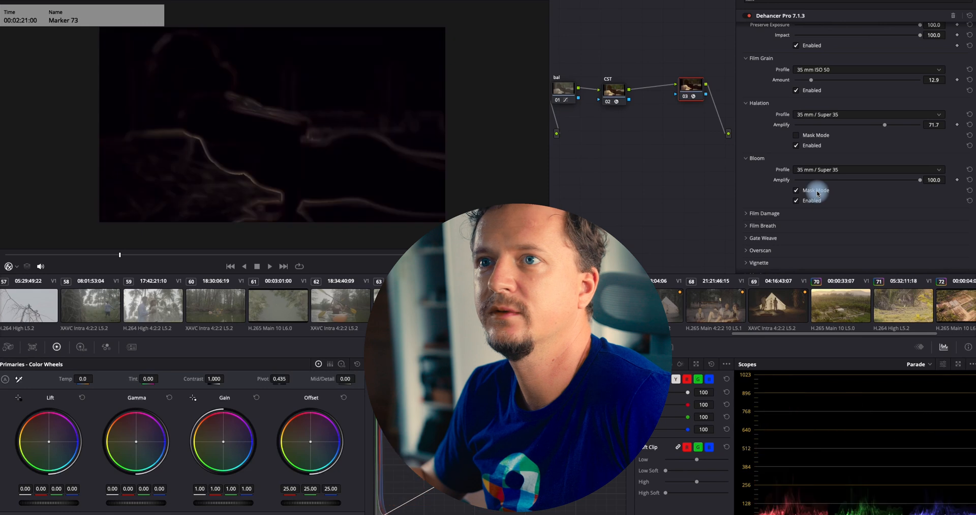
Turn Mask Mode off, set Bloom Amplify to about 75, and play the clip while toggling Bloom to compare
click(849, 169)
click(712, 190)
click(807, 171)
click(753, 198)
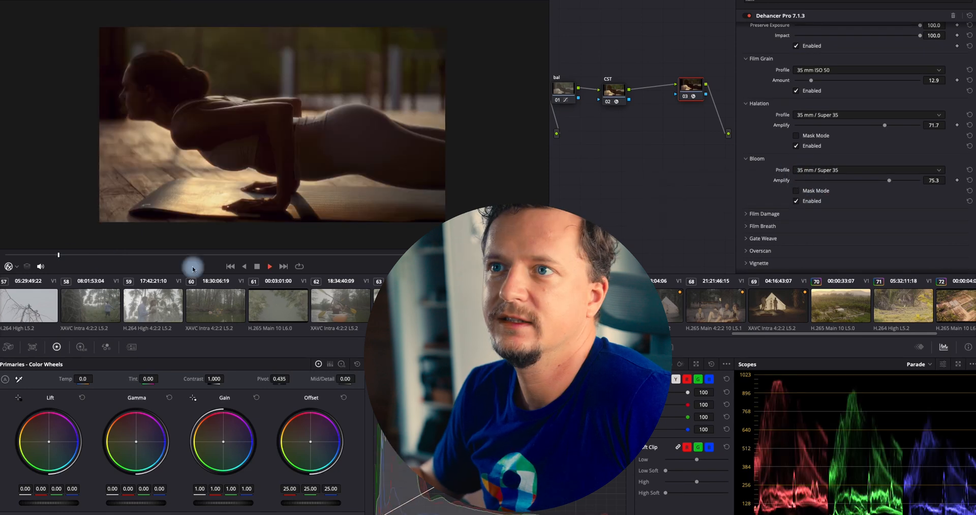
key(space)
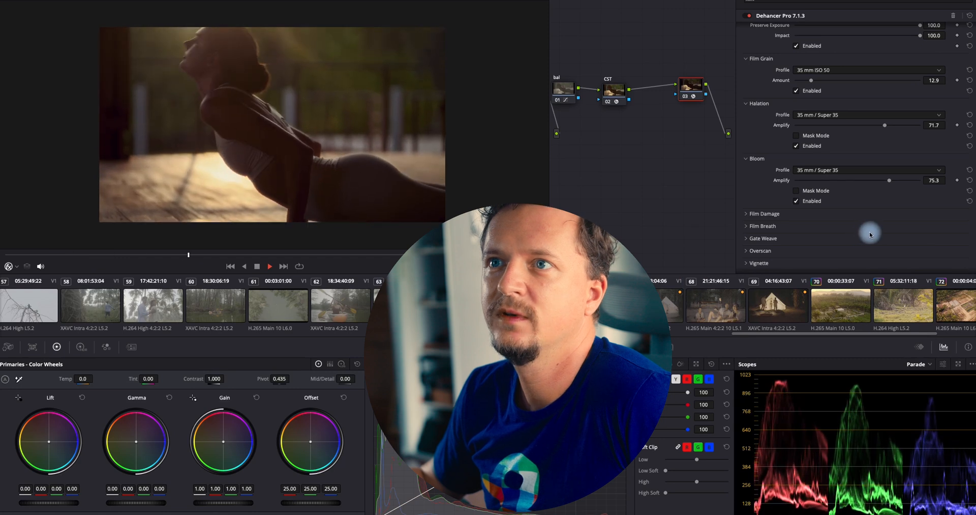
key(space)
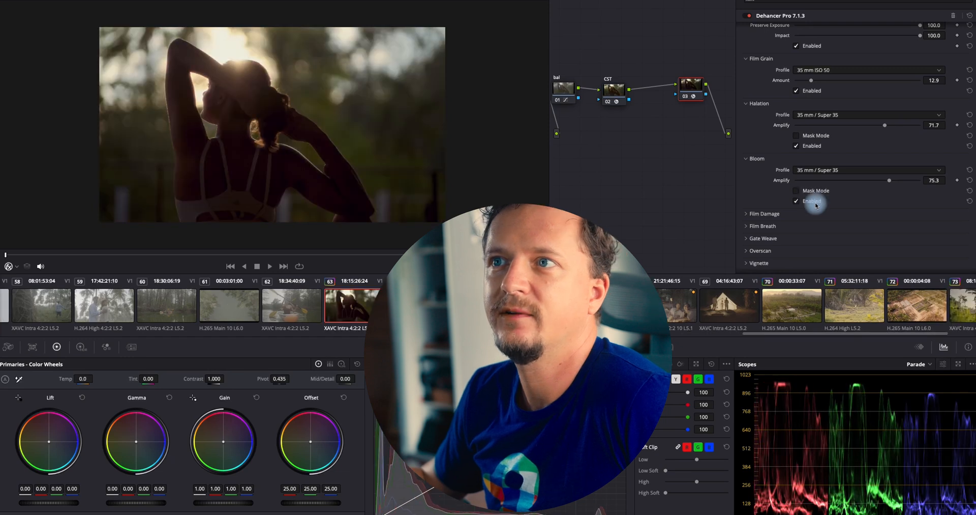
click(814, 202)
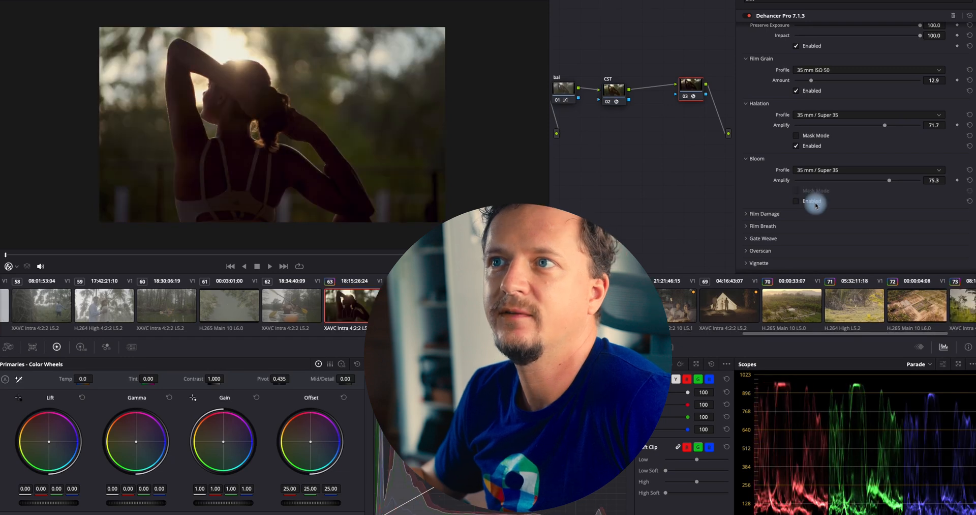
click(814, 202)
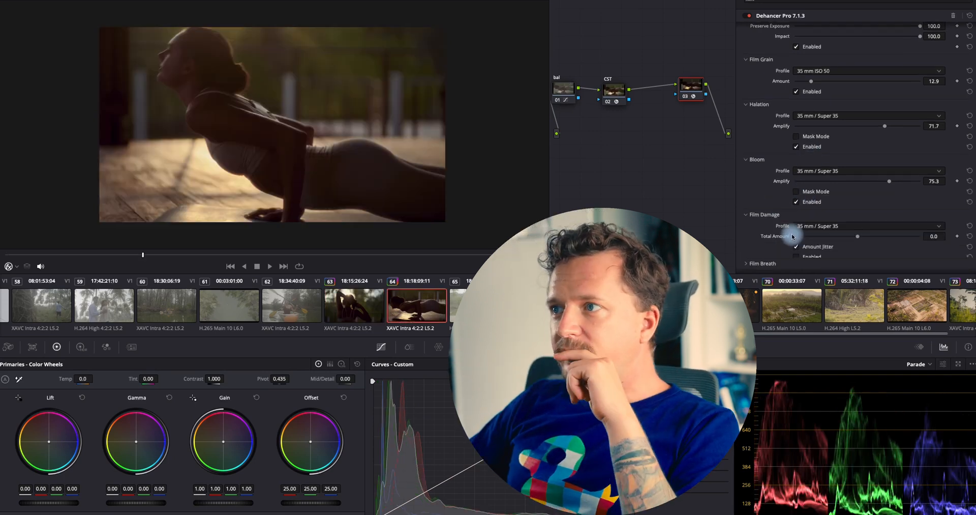
Expand and enable the Vignette, setting its Exposure to about -1.09
scroll(791, 232, down, 4)
click(784, 182)
scroll(791, 218, down, 1)
scroll(791, 218, down, 1)
click(762, 215)
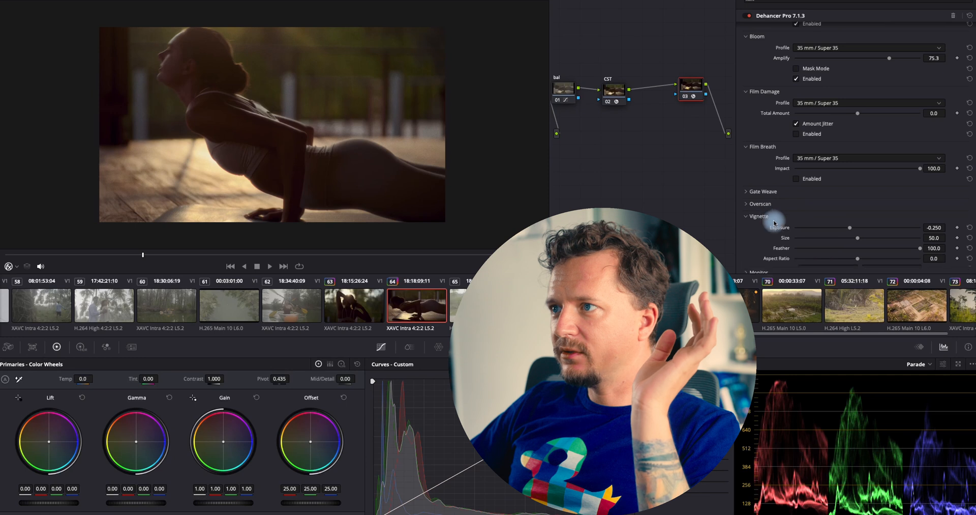
drag(884, 230, 841, 228)
scroll(839, 229, down, 3)
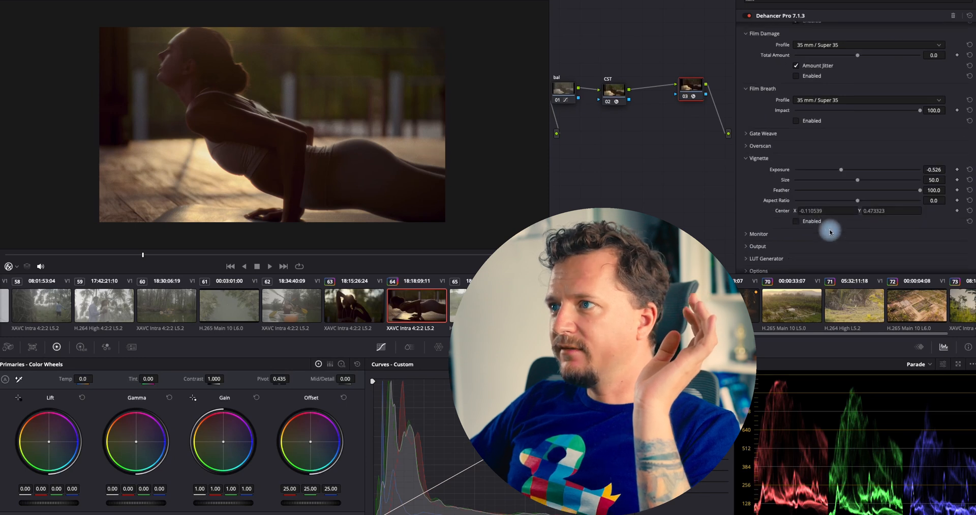
click(813, 222)
drag(860, 169, 841, 168)
Open the Output section and lower Dehancer's Total Impact to about 55.9
click(766, 259)
scroll(811, 251, down, 2)
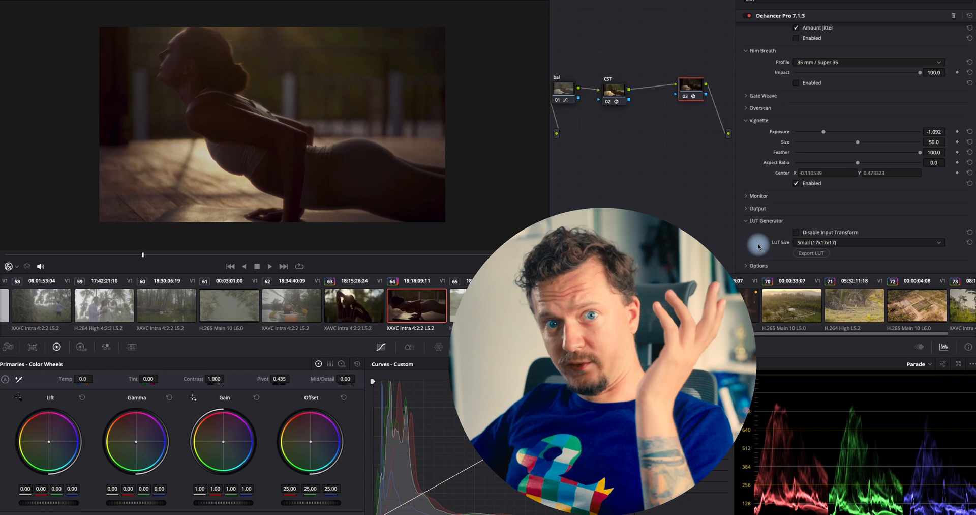
click(757, 208)
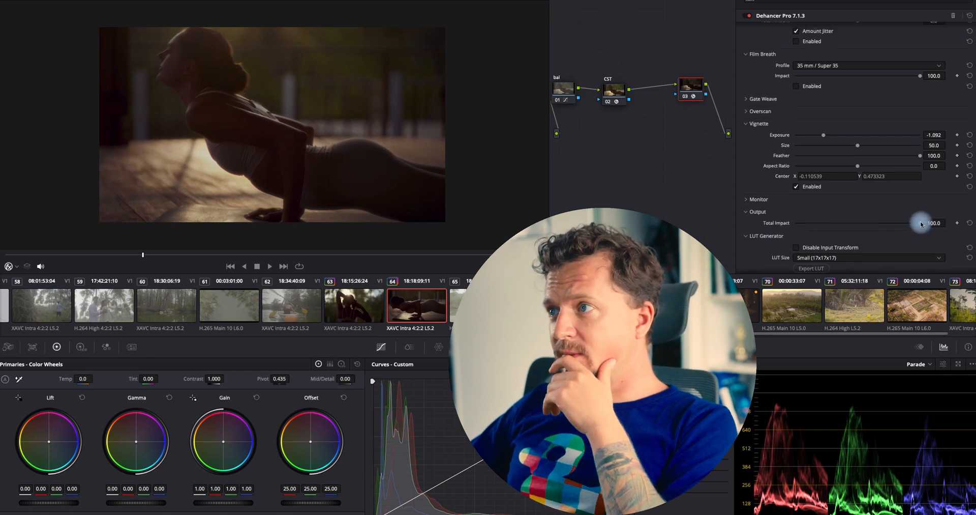
drag(919, 222, 758, 224)
drag(820, 240, 868, 256)
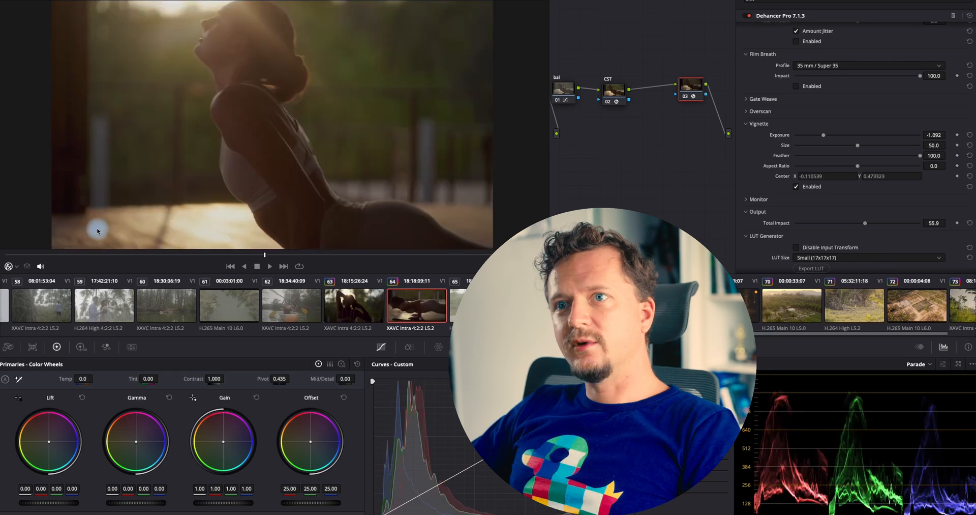
Play and scrub through the clip to review the finished Dehancer look
click(20, 255)
key(space)
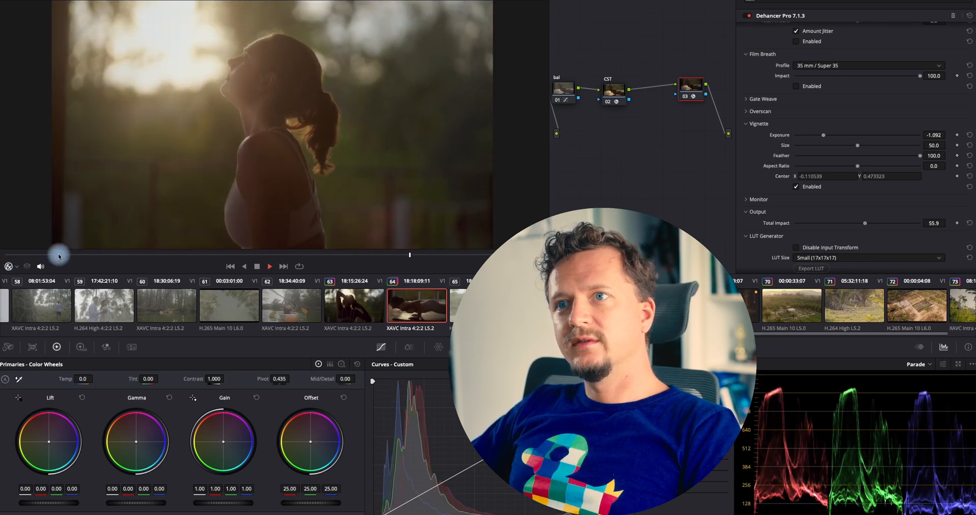
key(space)
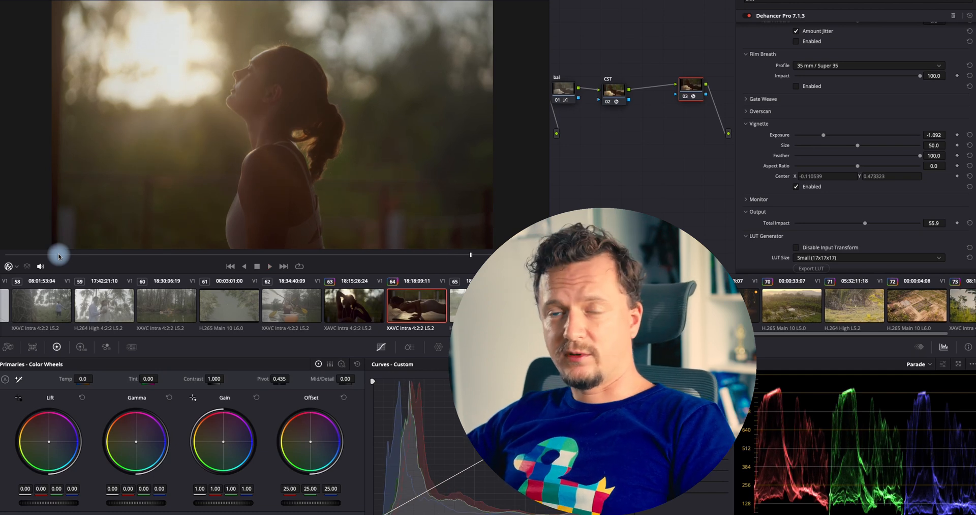
drag(177, 255, 136, 261)
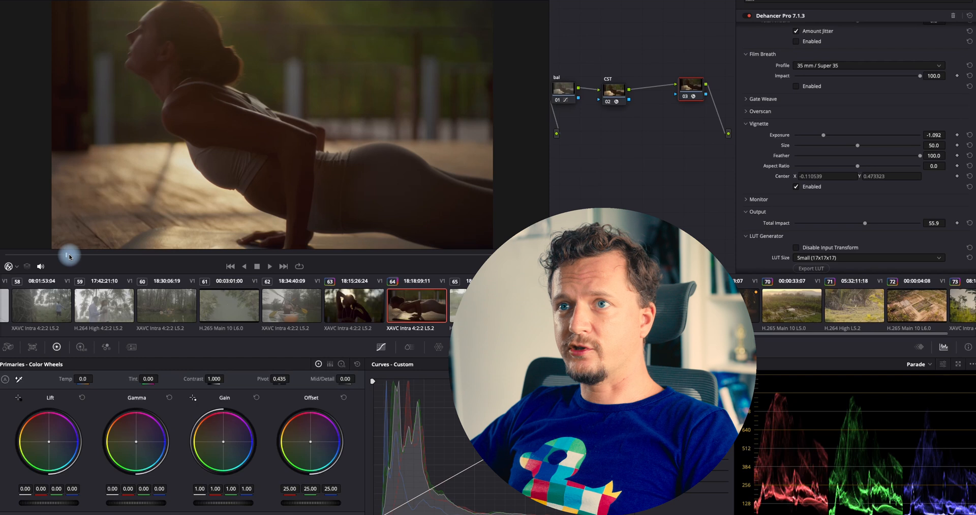
key(space)
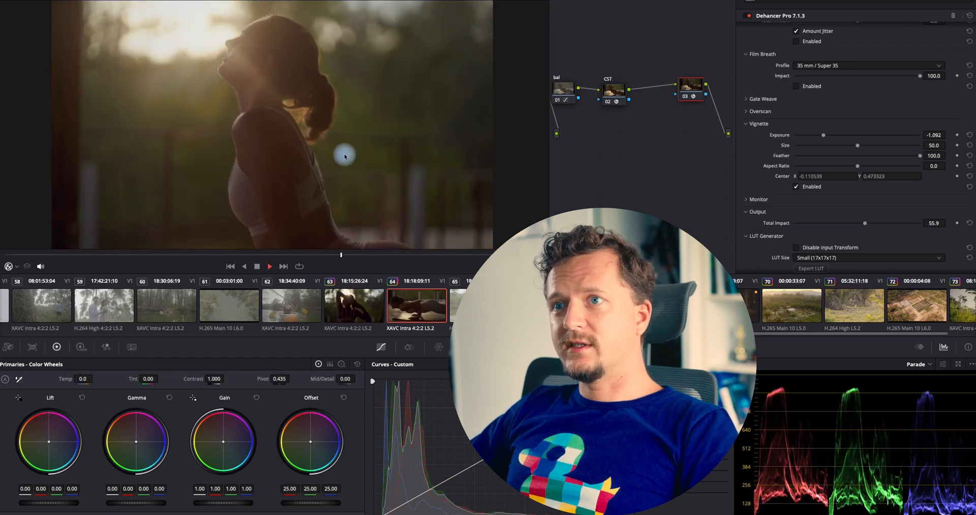
key(space)
drag(303, 260, 398, 259)
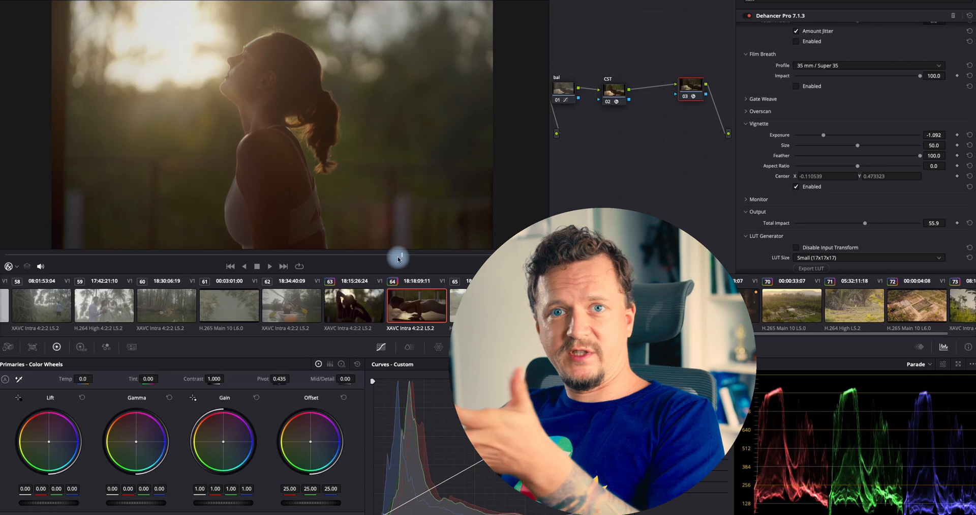
Load the clip's Film Look local version in place of the Dehancer grade
drag(692, 85, 677, 97)
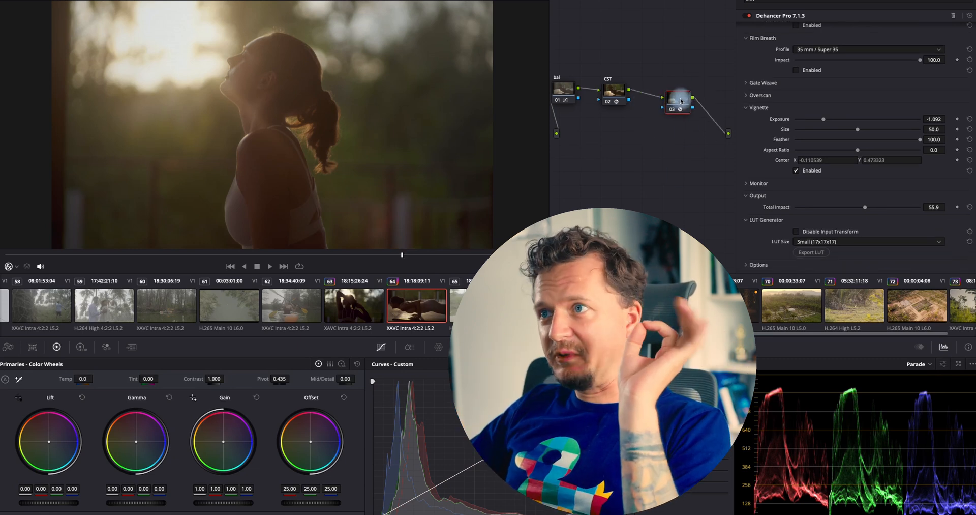
right_click(396, 326)
mouse_move(451, 151)
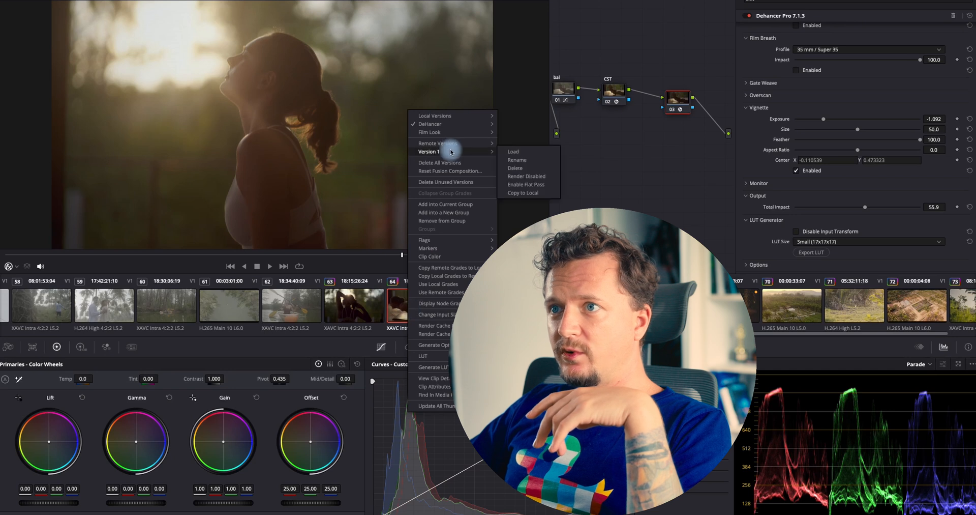
mouse_move(445, 131)
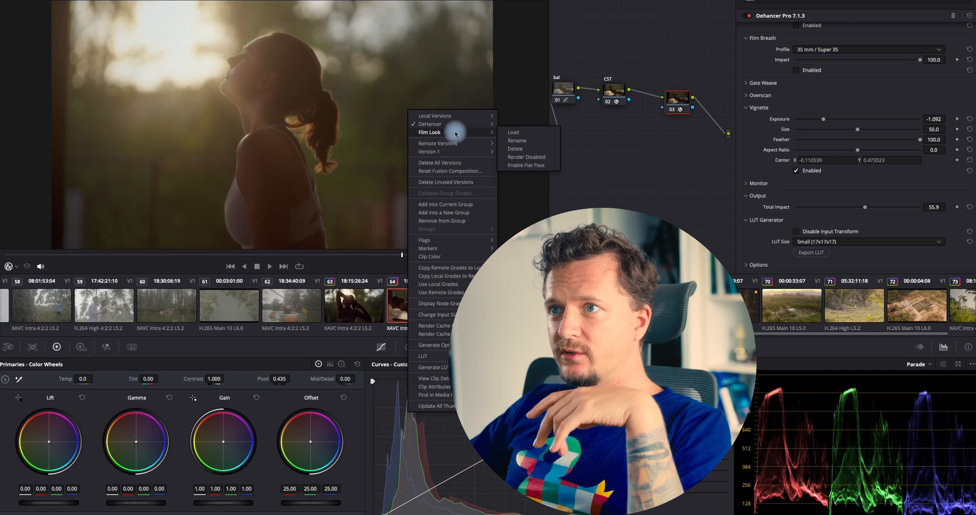
click(511, 133)
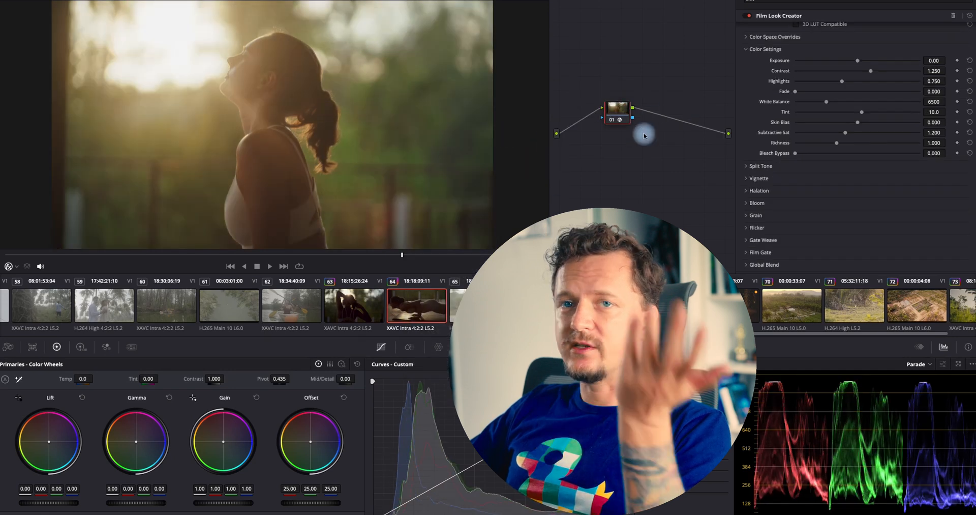
In Film Look Creator's Color Settings, set Contrast to about 1.325 and Highlights to about 0.736
scroll(815, 67, up, 2)
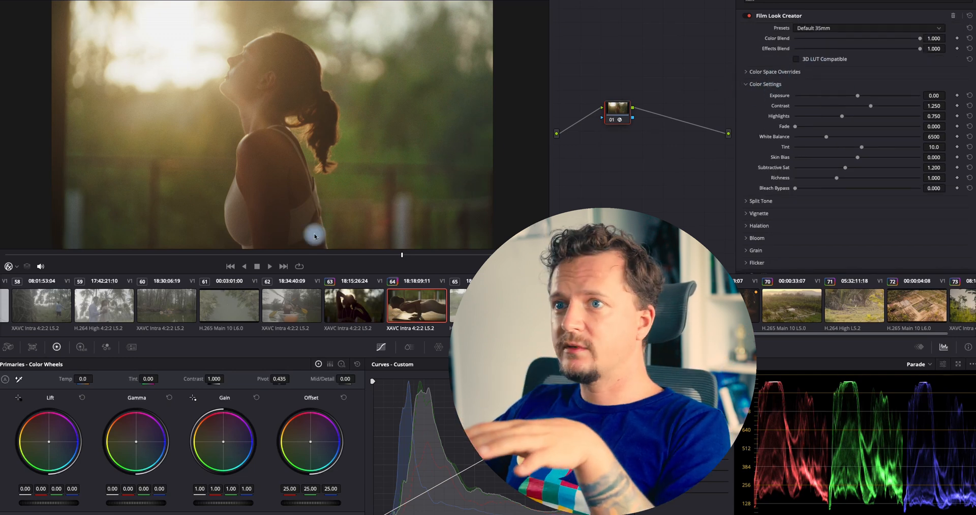
drag(315, 257, 321, 276)
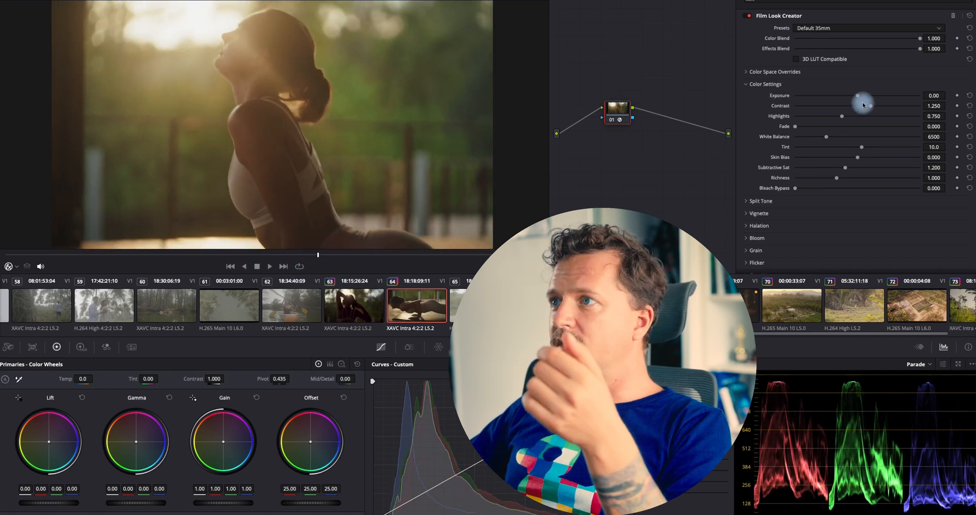
drag(869, 107, 842, 120)
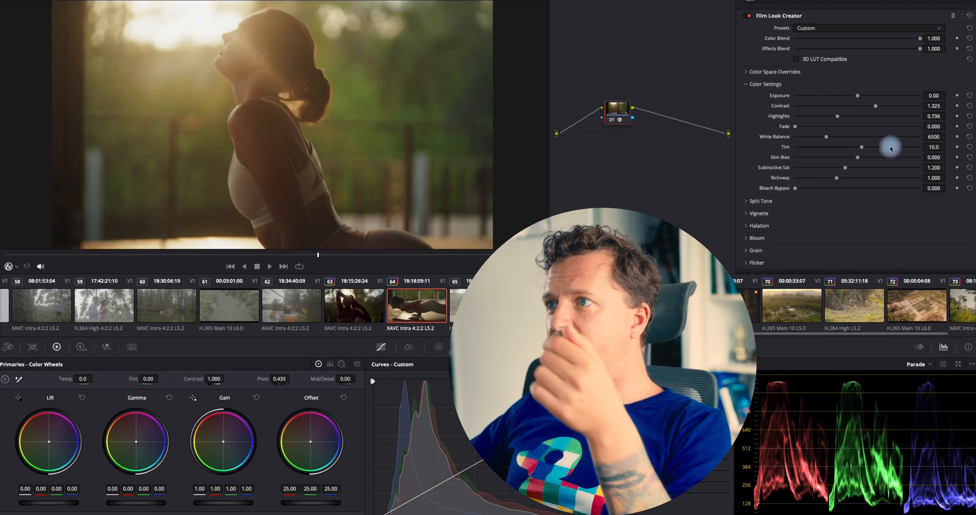
Enable Split Tone with Hue Angle about 65.2 and Amount about 0.214, and set the Vignette Size to about 0.576
click(784, 202)
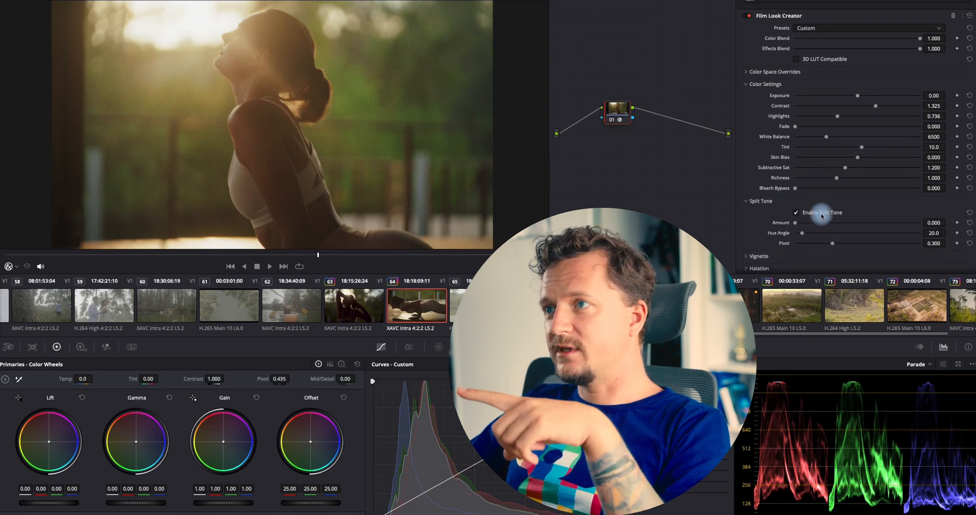
scroll(772, 209, down, 1)
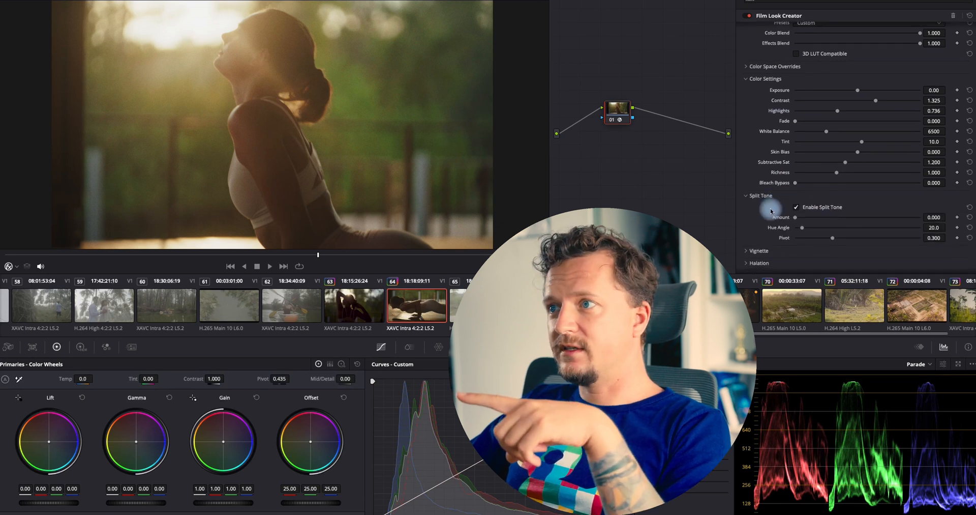
click(807, 210)
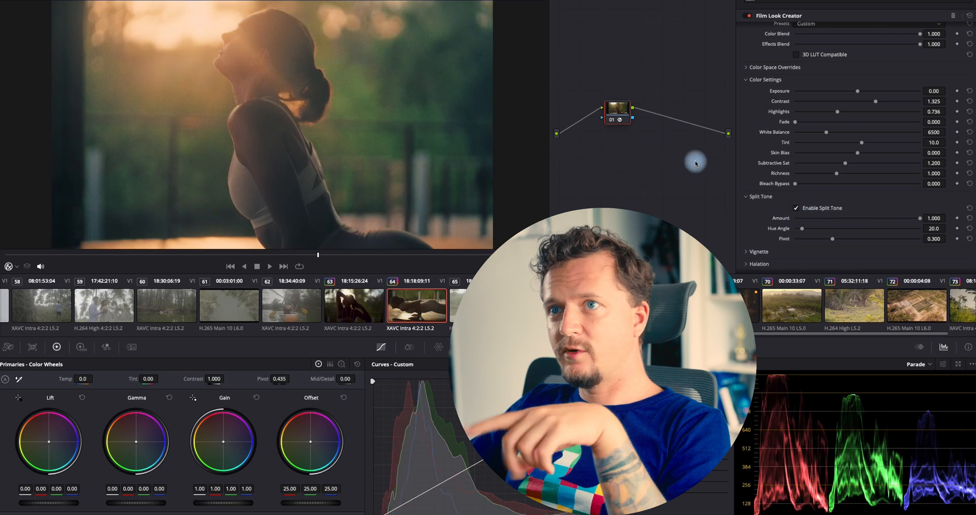
mouse_move(801, 233)
mouse_down()
mouse_move(941, 240)
mouse_move(854, 240)
mouse_move(928, 226)
mouse_move(801, 231)
mouse_move(819, 231)
mouse_up()
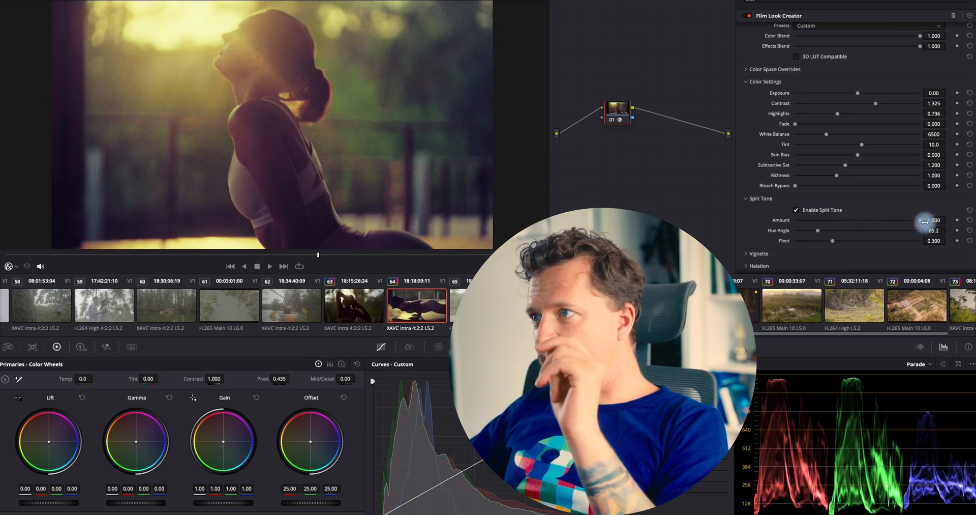
drag(922, 222, 758, 228)
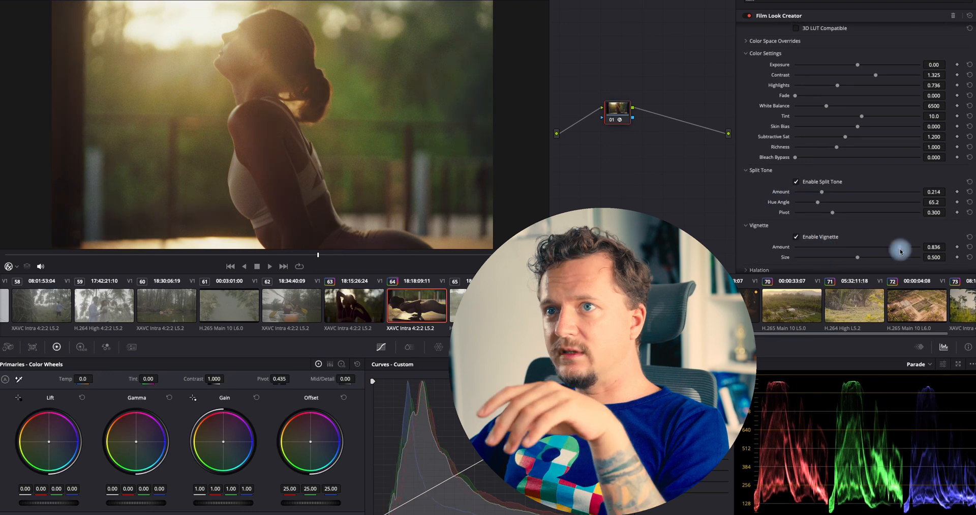
drag(900, 248, 905, 251)
scroll(828, 242, down, 3)
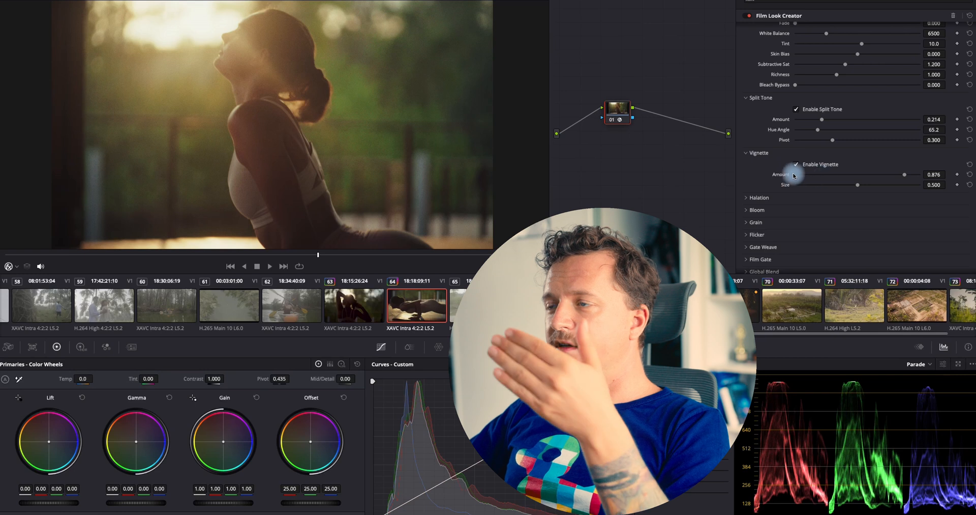
mouse_move(858, 189)
mouse_down()
mouse_move(891, 185)
mouse_move(860, 197)
mouse_up()
Switch the clip between the Dehancer and Film Look versions to compare them, reviewing the Film Look vignette settings
right_click(416, 307)
mouse_move(484, 128)
click(528, 125)
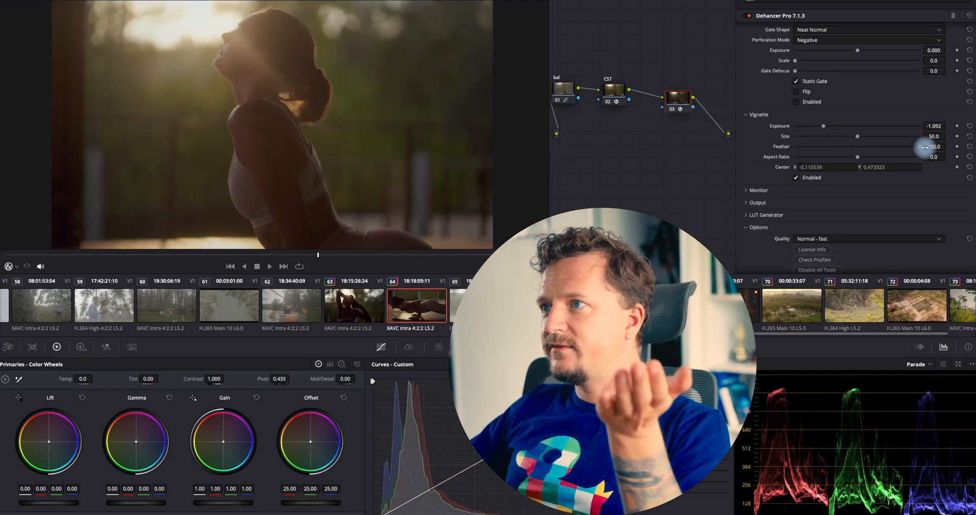
scroll(811, 181, up, 1)
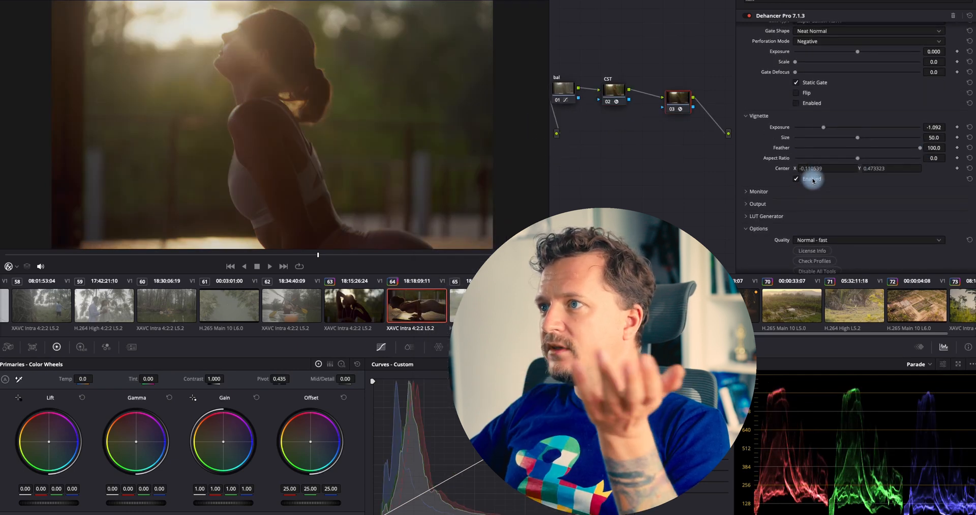
scroll(822, 170, up, 1)
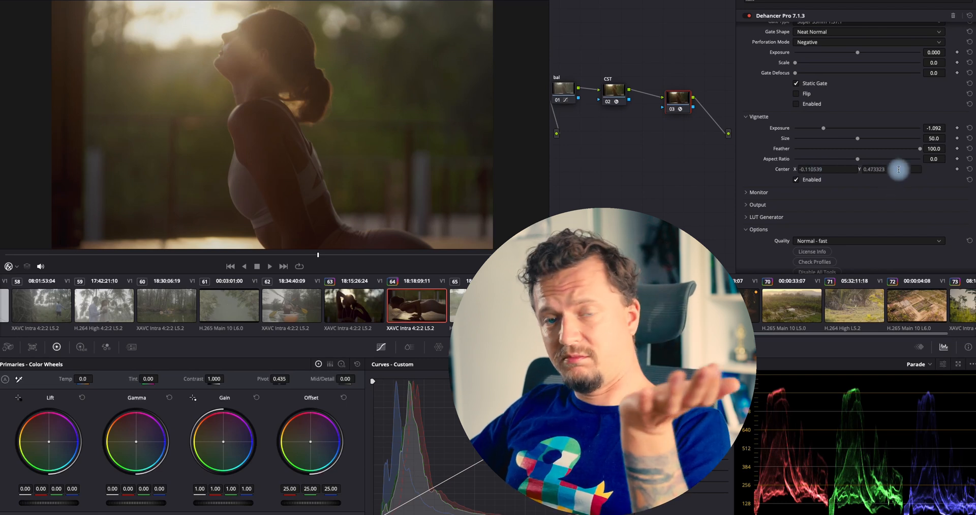
right_click(410, 294)
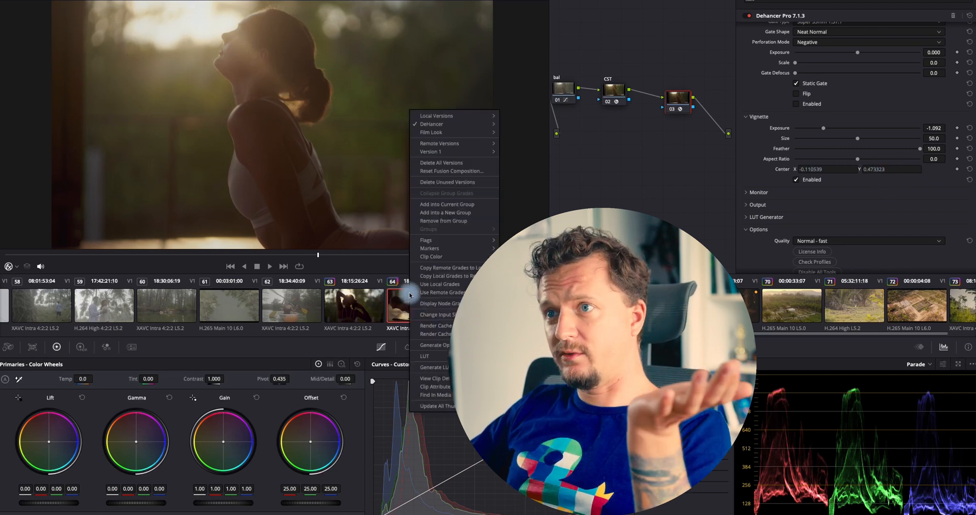
click(516, 132)
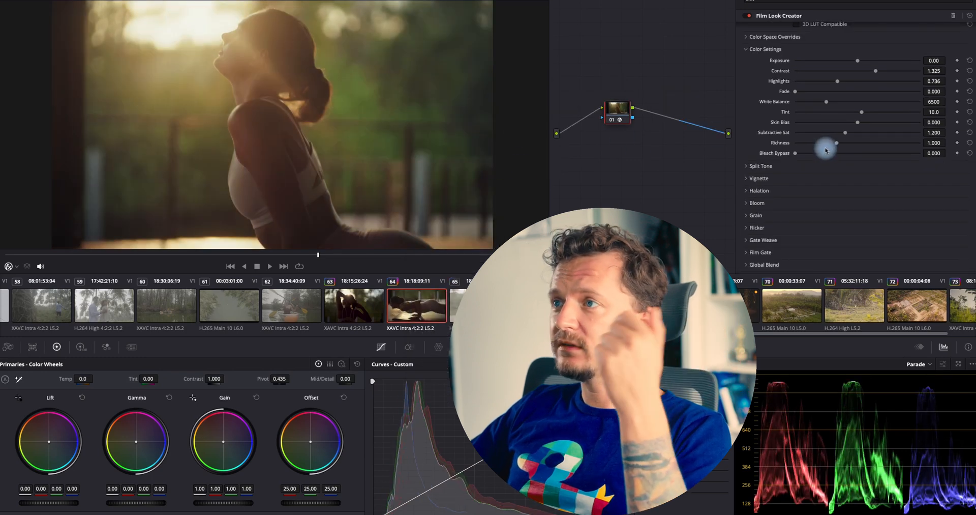
click(763, 178)
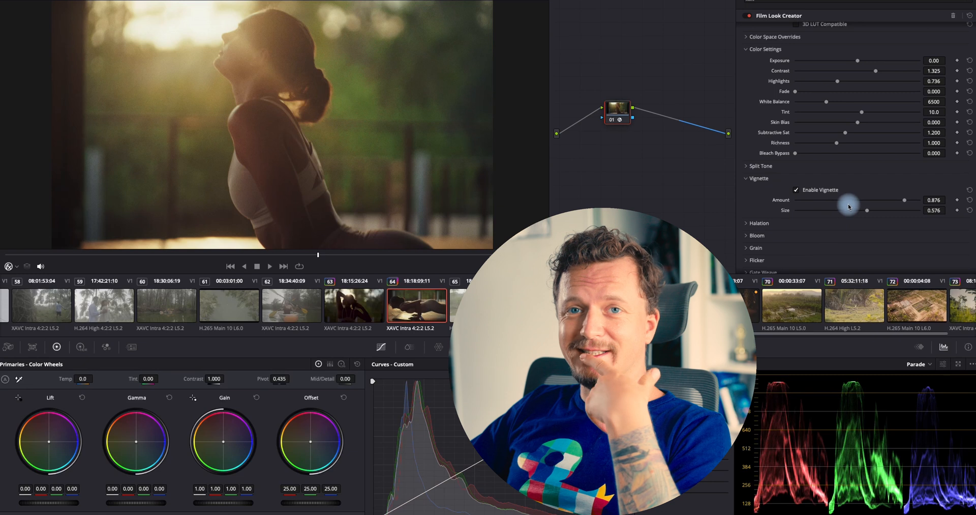
click(779, 180)
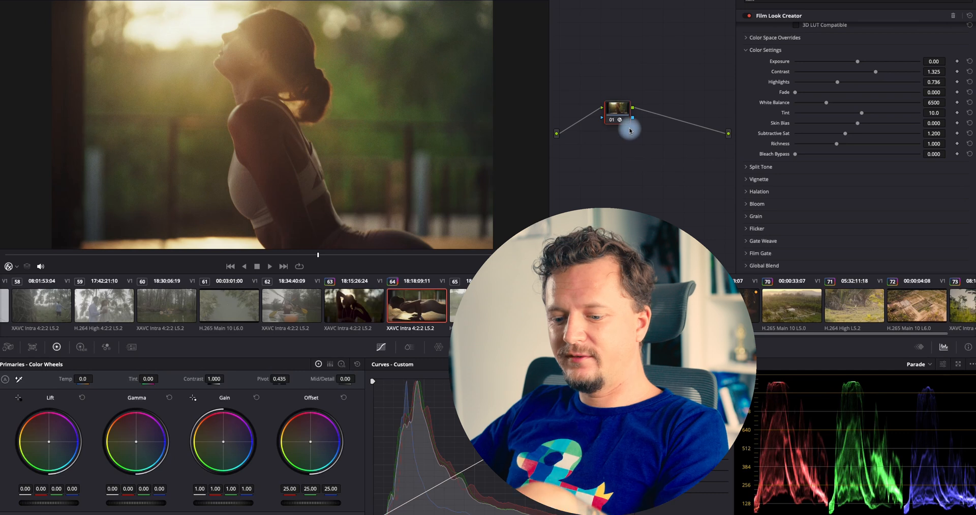
Add a serial node with a circular window, widened and rotated into a tall ellipse around the woman
key(alt+s)
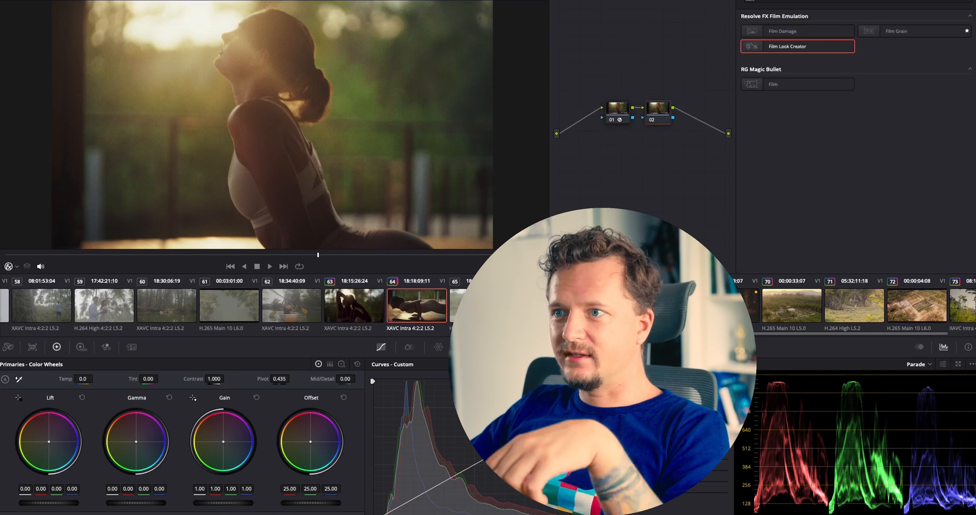
click(496, 347)
click(383, 422)
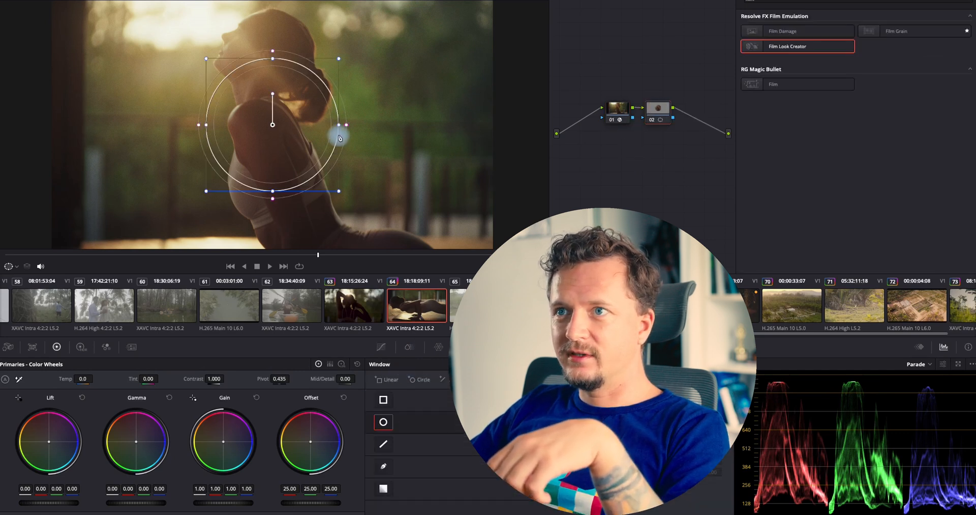
drag(345, 125, 447, 125)
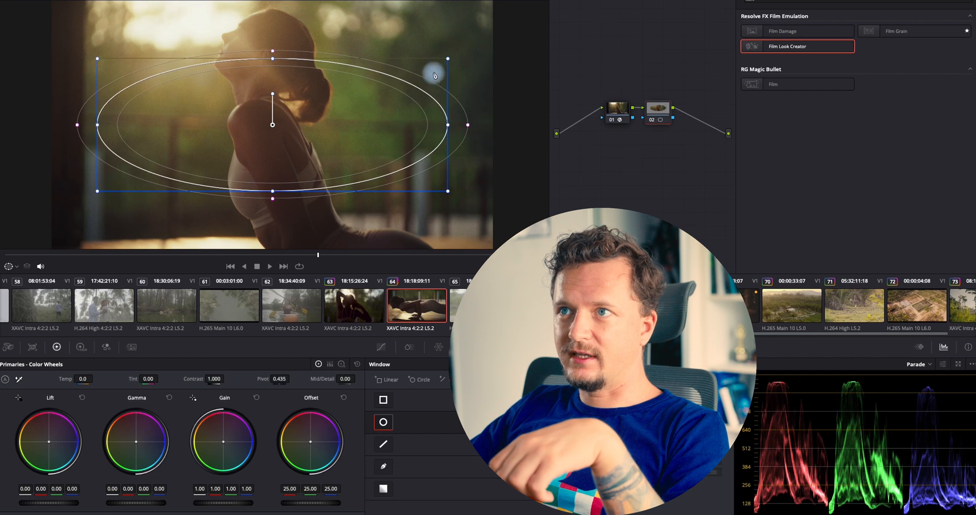
drag(273, 95, 300, 111)
drag(288, 172, 312, 198)
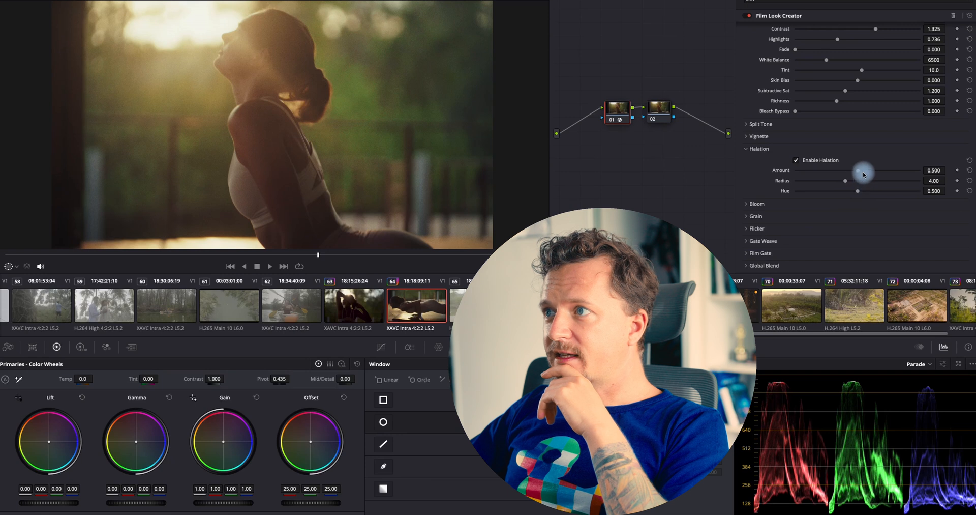
Set Halation Amount to about 0.98, then enable Bloom and raise its Amount to 1.0
drag(862, 175, 919, 180)
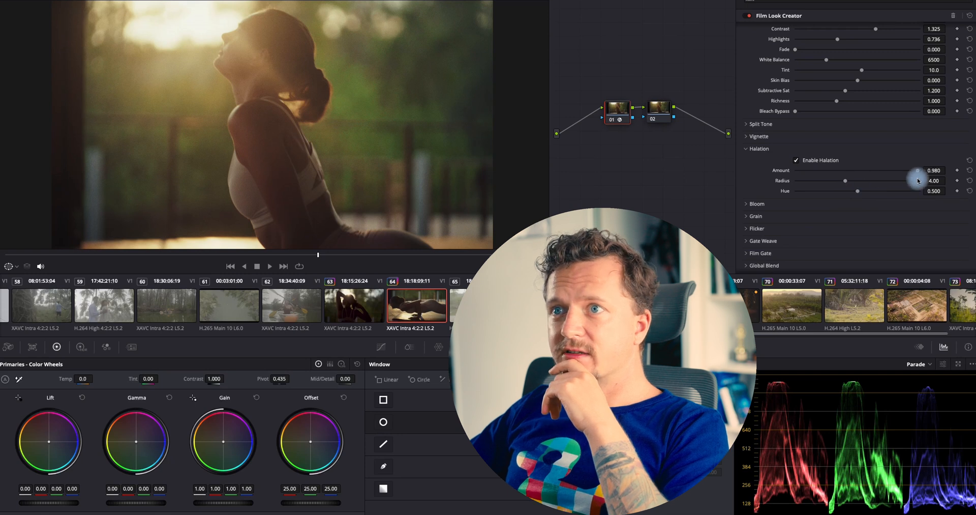
click(764, 204)
click(767, 150)
click(826, 188)
click(824, 186)
scroll(423, 200, down, 1)
scroll(422, 200, down, 2)
drag(279, 255, 144, 263)
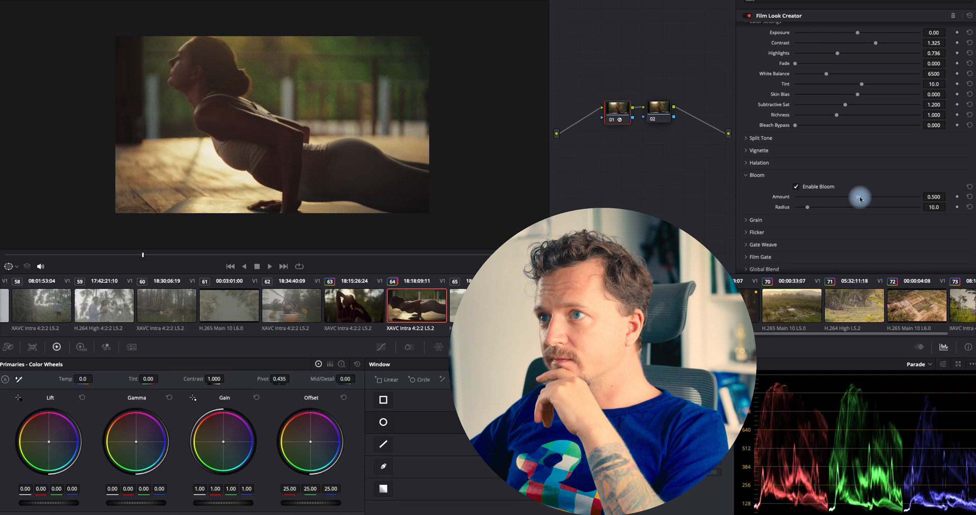
drag(860, 199, 920, 196)
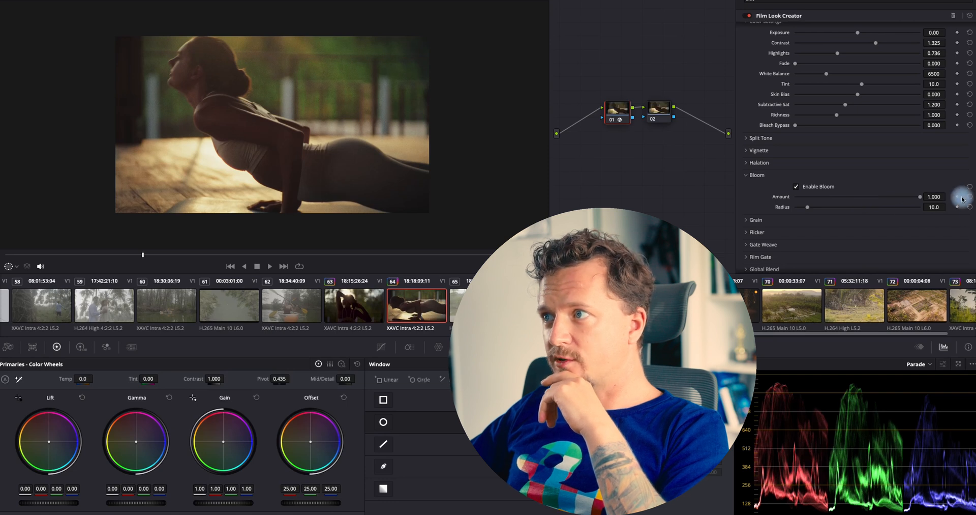
Toggle Bloom to compare, then set its Amount to about 0.651 and Radius to about 36.2
scroll(280, 153, up, 2)
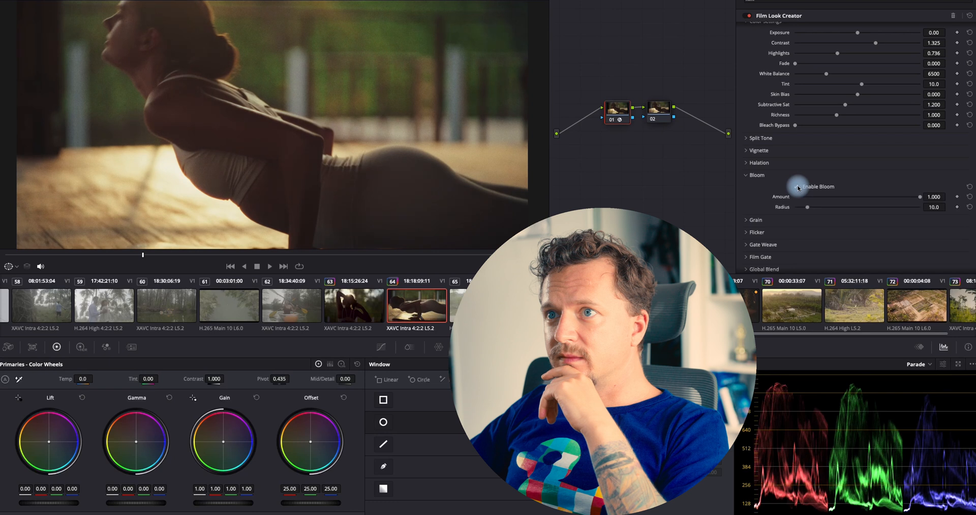
click(797, 186)
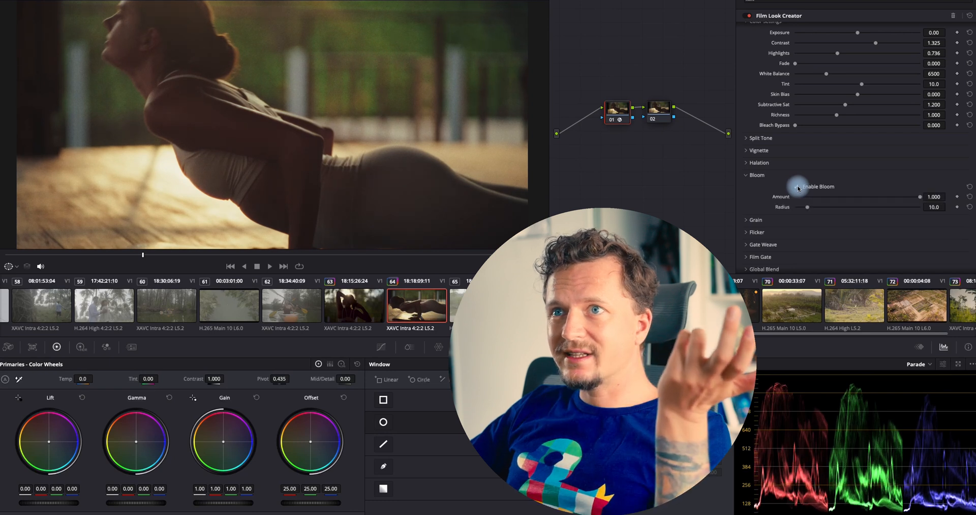
click(796, 187)
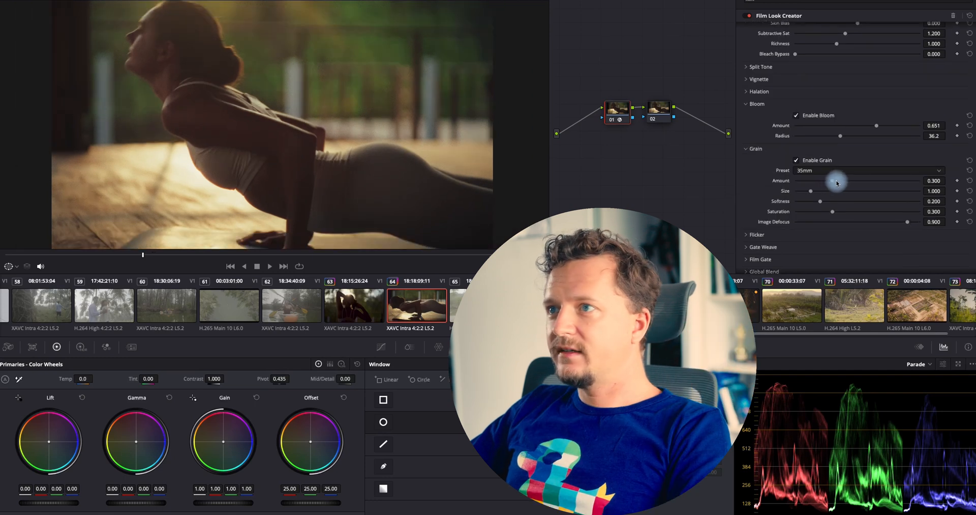
drag(837, 183, 881, 181)
mouse_move(810, 191)
mouse_down()
mouse_move(851, 194)
mouse_move(786, 187)
mouse_move(815, 185)
mouse_up()
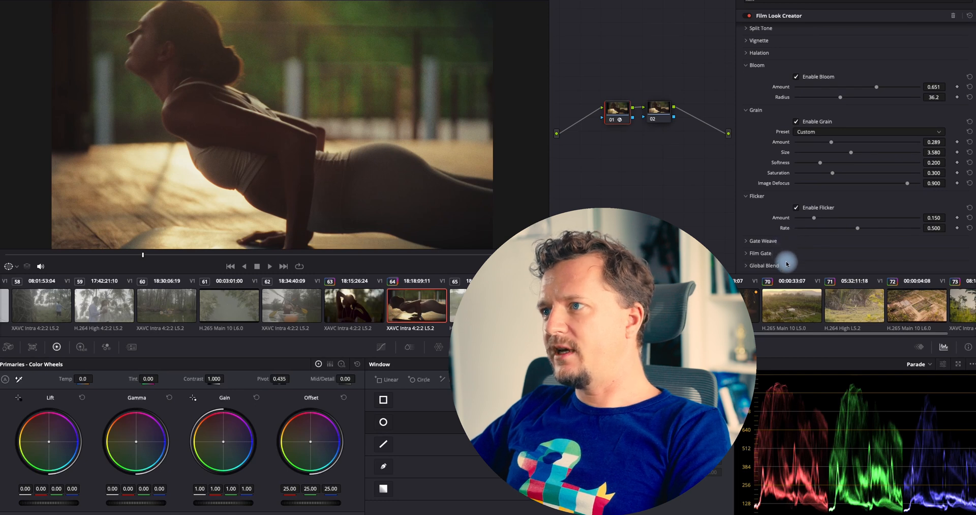
Enable Film Gate and choose the Super 16mm preset
click(754, 196)
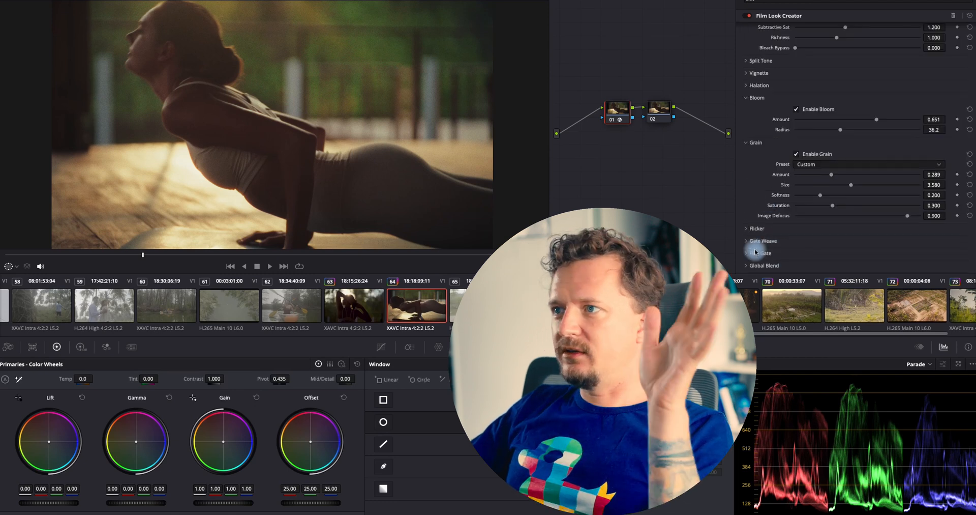
click(760, 261)
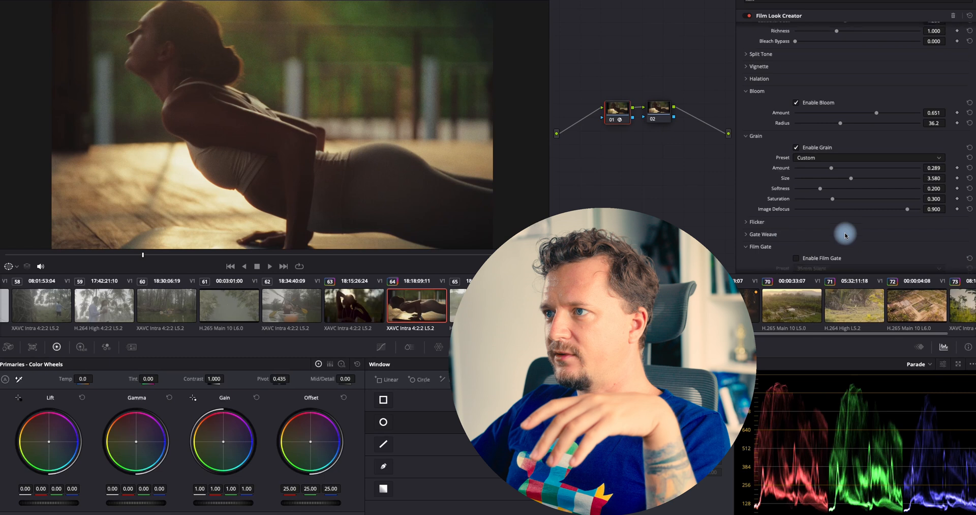
click(834, 213)
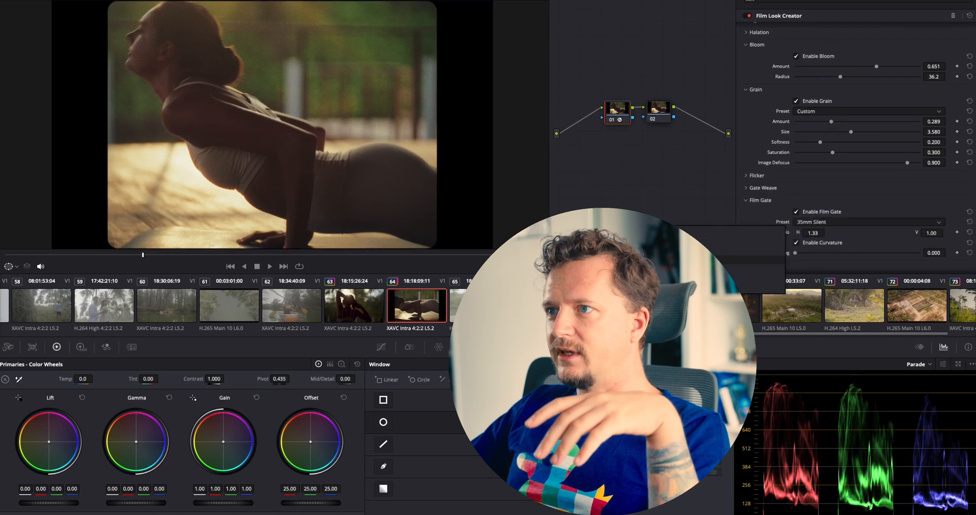
click(753, 231)
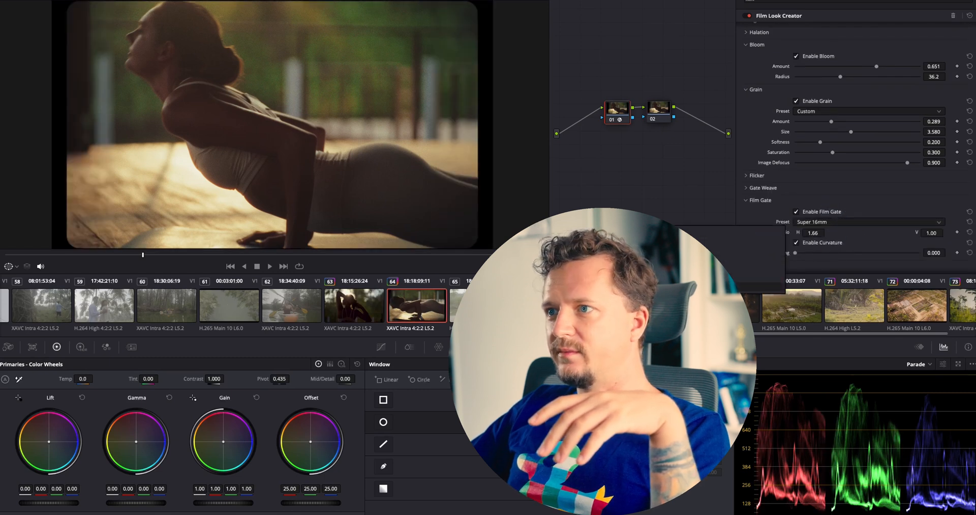
Disable Film Gate in Film Look Creator and return to the top of its settings
click(800, 211)
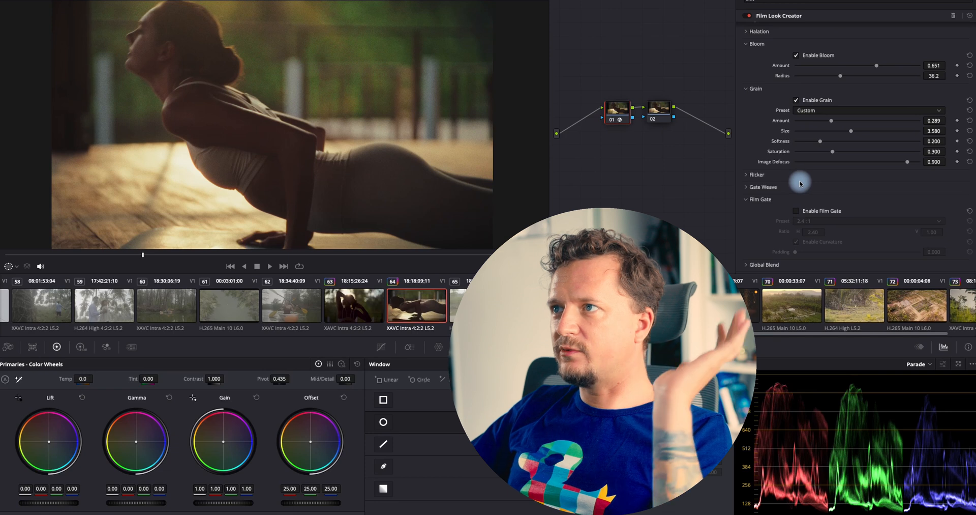
scroll(800, 183, up, 5)
click(806, 28)
click(826, 62)
Raise the Color Settings White Balance to about 7562 while scrubbing through the clip
drag(432, 255, 463, 260)
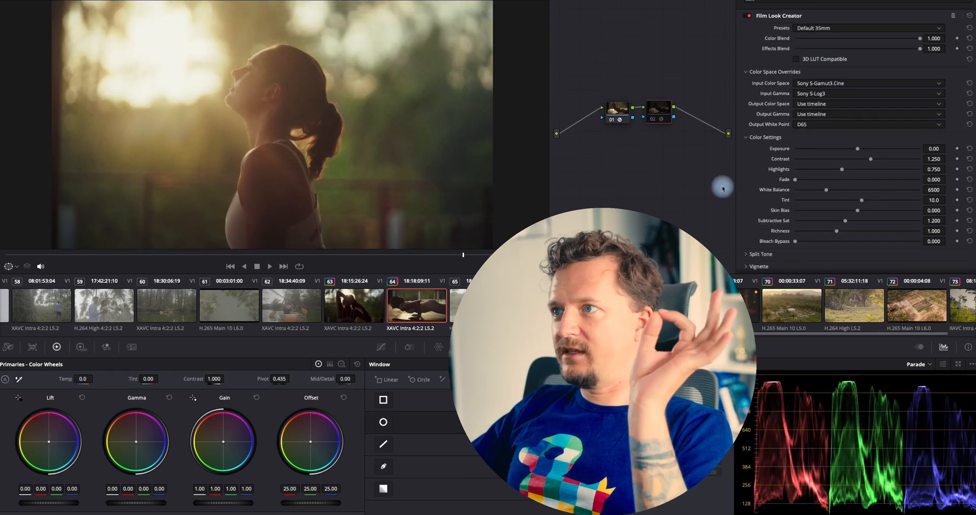
scroll(823, 221, down, 5)
drag(798, 104, 833, 108)
drag(457, 256, 235, 256)
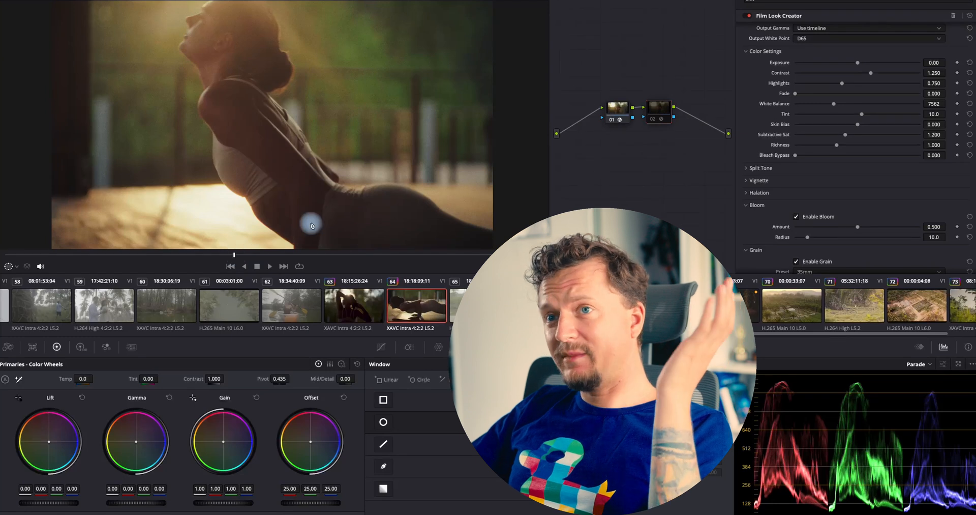
click(188, 255)
mouse_move(145, 255)
mouse_down()
mouse_move(107, 256)
mouse_move(479, 258)
mouse_move(127, 256)
mouse_up()
Load the clip's DeHancer local grade version
right_click(401, 303)
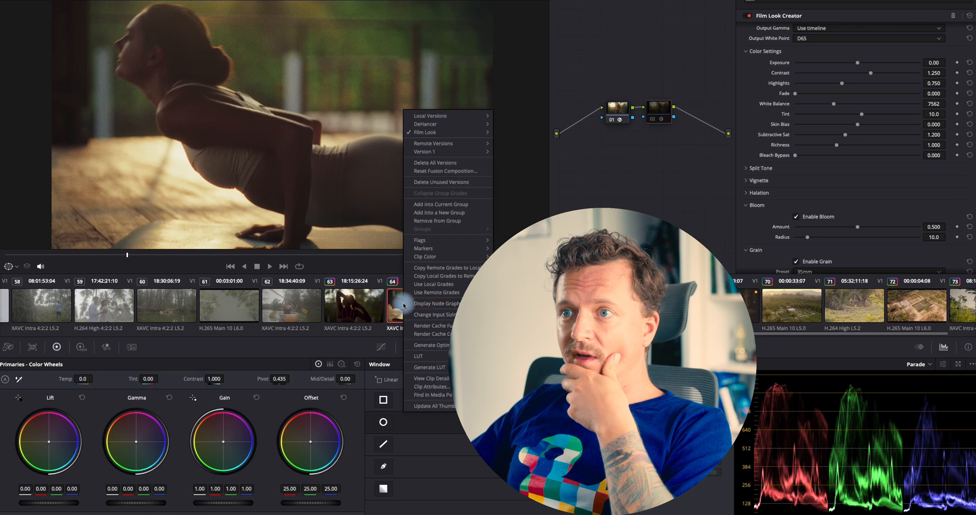
mouse_move(447, 127)
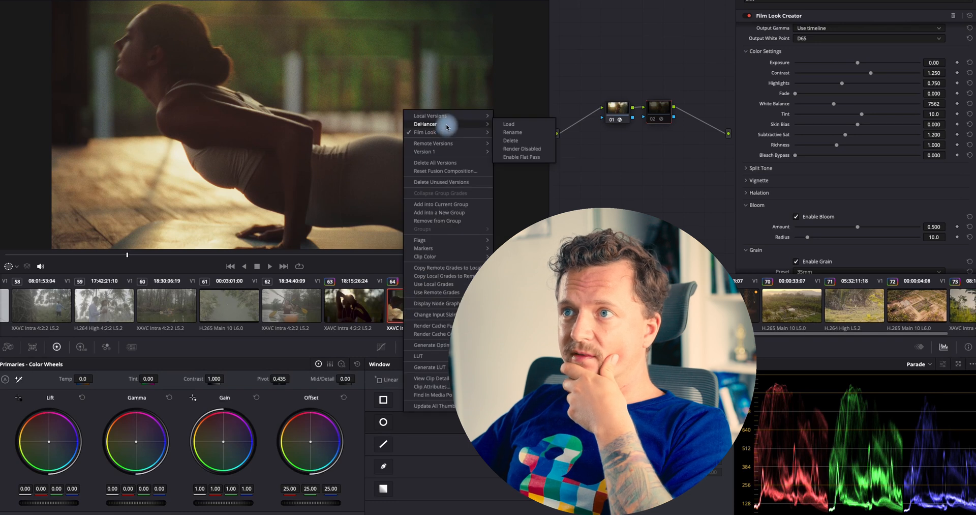
click(528, 125)
Review the Dehancer Pro node settings and play the clip to compare the look
drag(145, 255, 265, 261)
scroll(828, 234, down, 10)
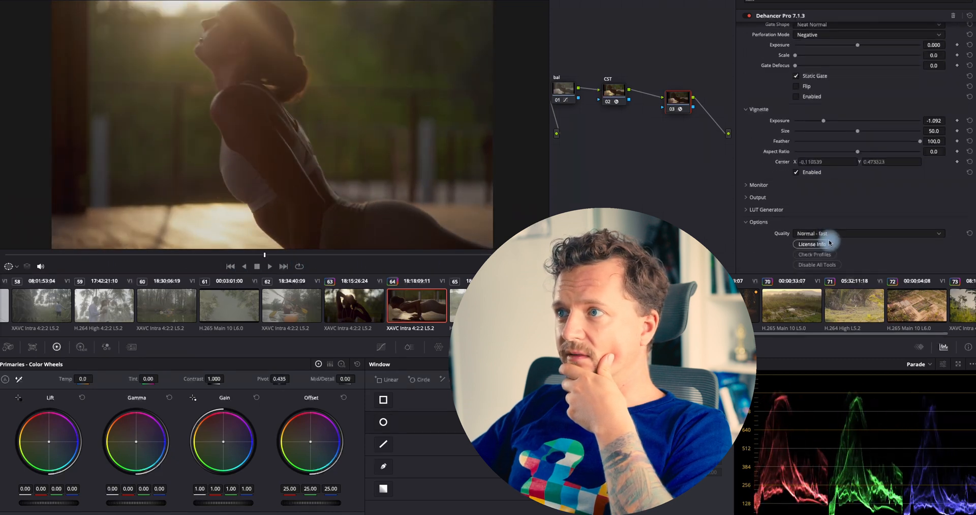
scroll(823, 117, up, 10)
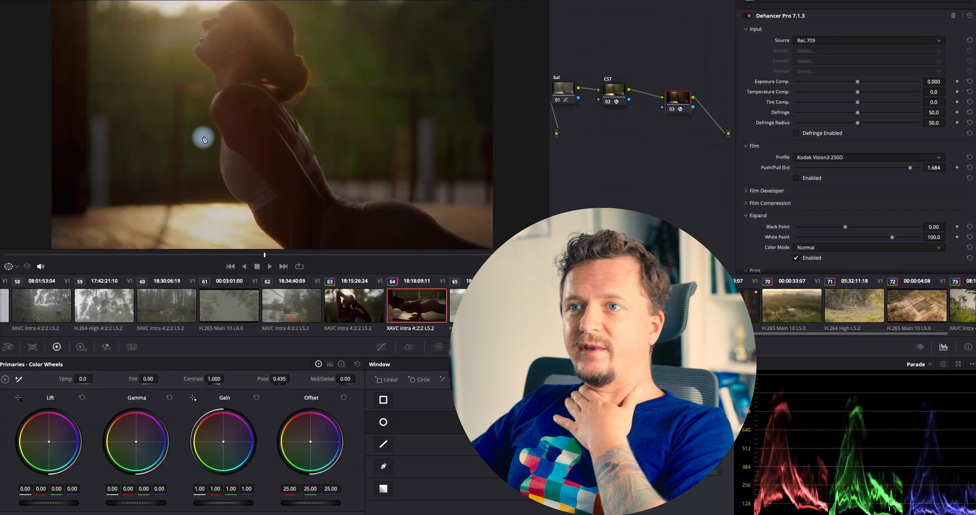
scroll(204, 138, down, 2)
scroll(205, 134, up, 1)
scroll(213, 129, up, 1)
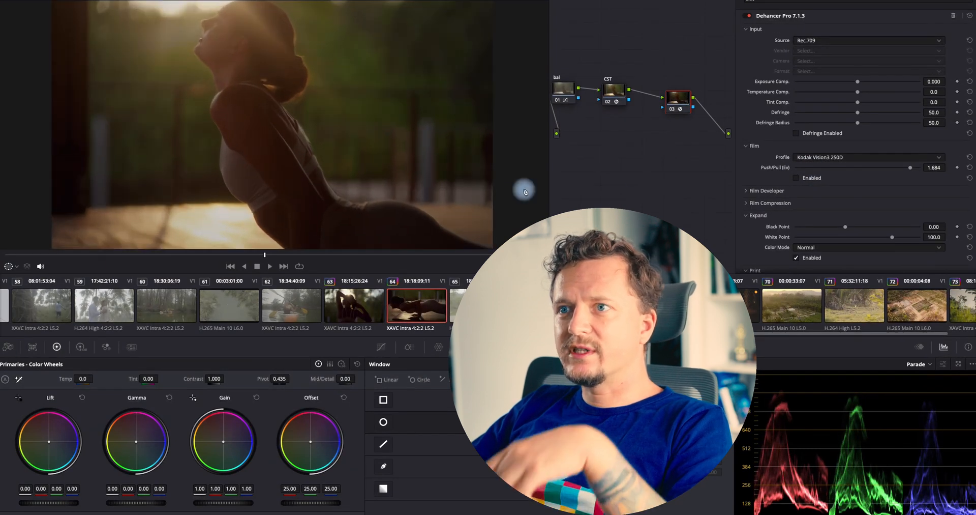
scroll(834, 186, down, 4)
scroll(770, 145, down, 2)
scroll(767, 145, down, 4)
drag(136, 255, 170, 257)
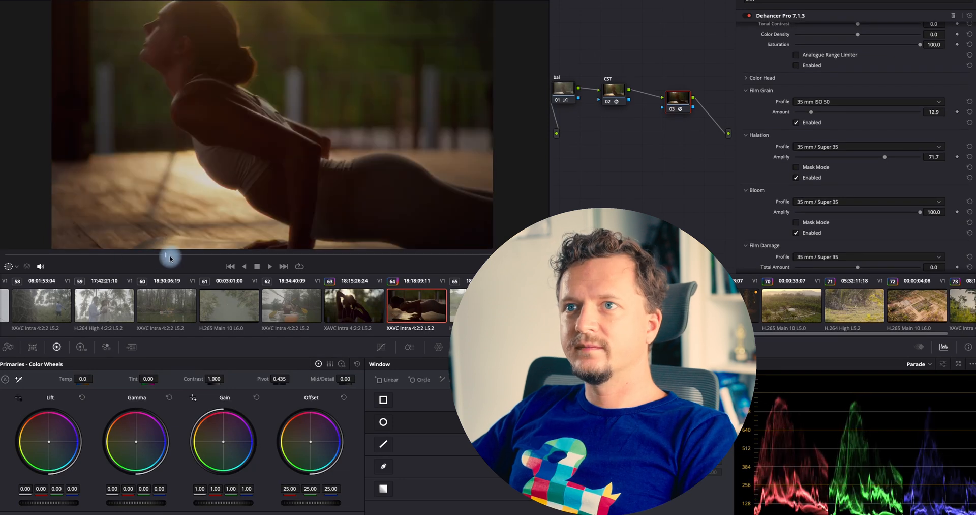
key(space)
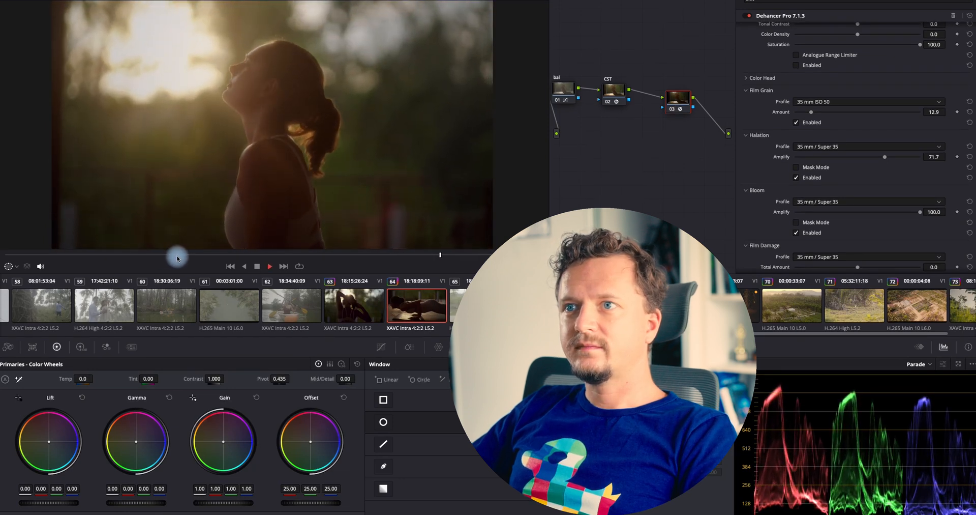